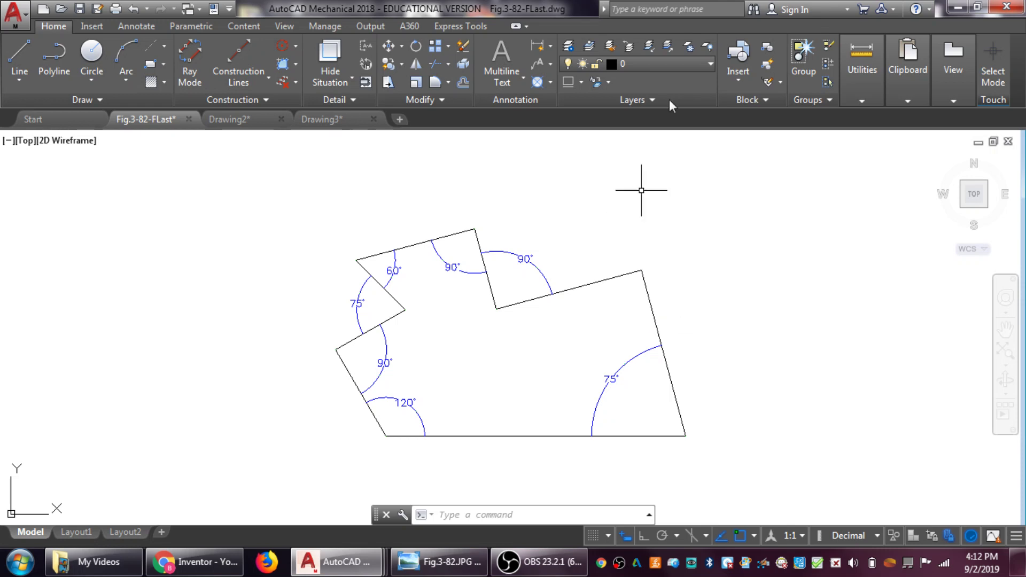
Insert a Cross pair of construction lines with its insertion point at 0,0
{"action": "left_click", "coordinate": [569, 47]}
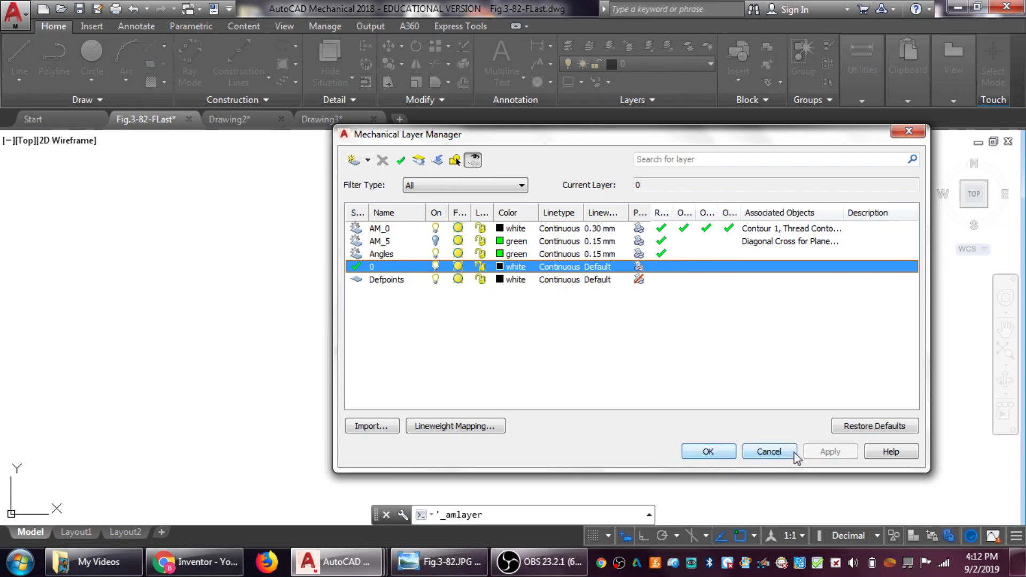
{"action": "left_click", "coordinate": [770, 453]}
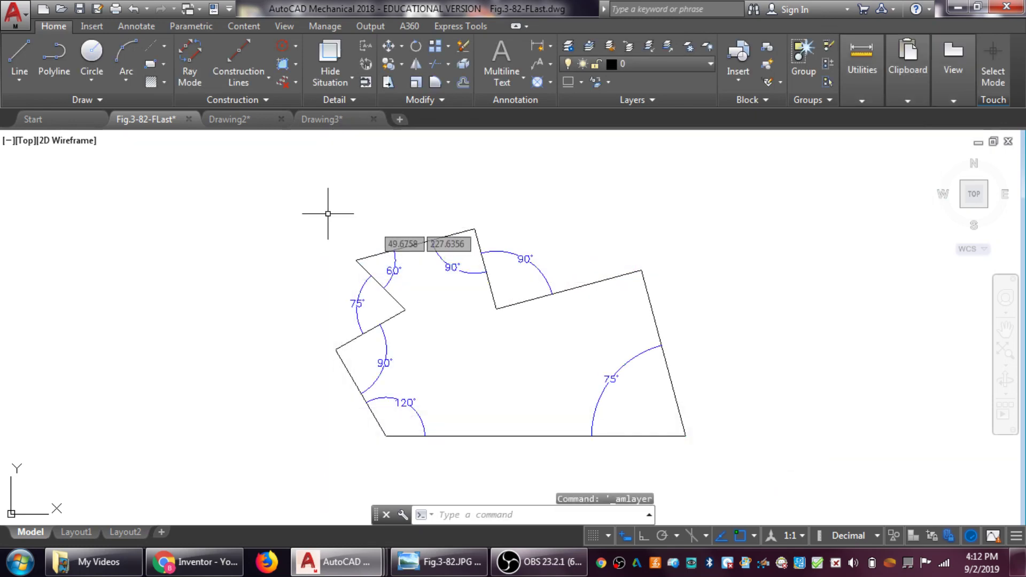
{"action": "left_click", "coordinate": [267, 82]}
{"action": "left_click", "coordinate": [190, 235]}
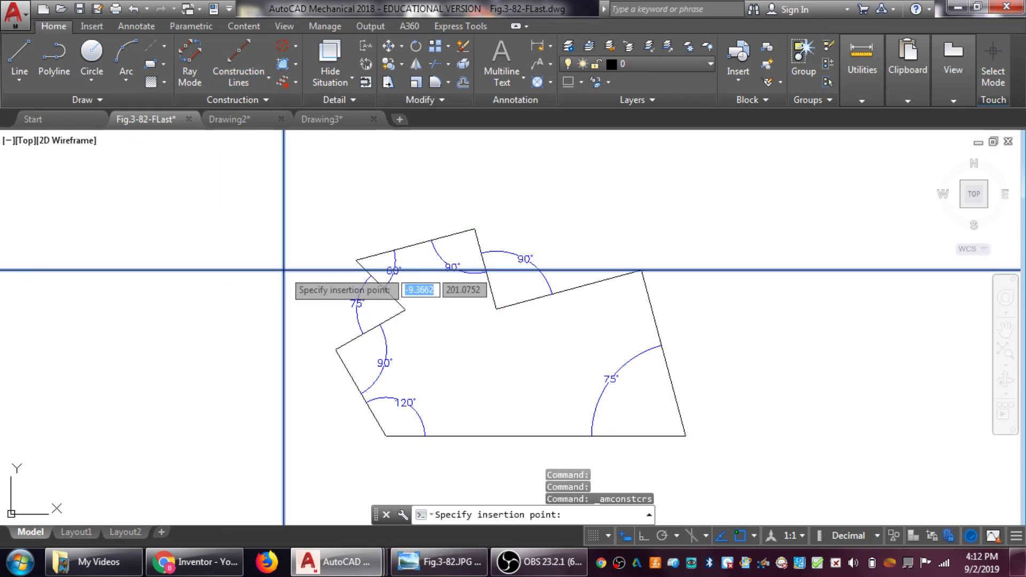
{"action": "type", "text": "0,0"}
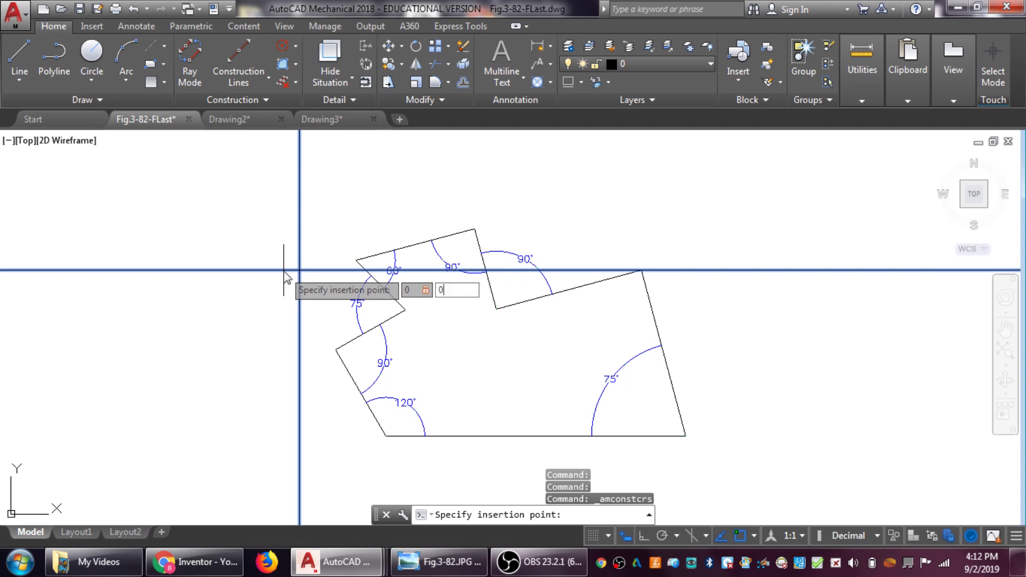
{"action": "key", "text": "Return"}
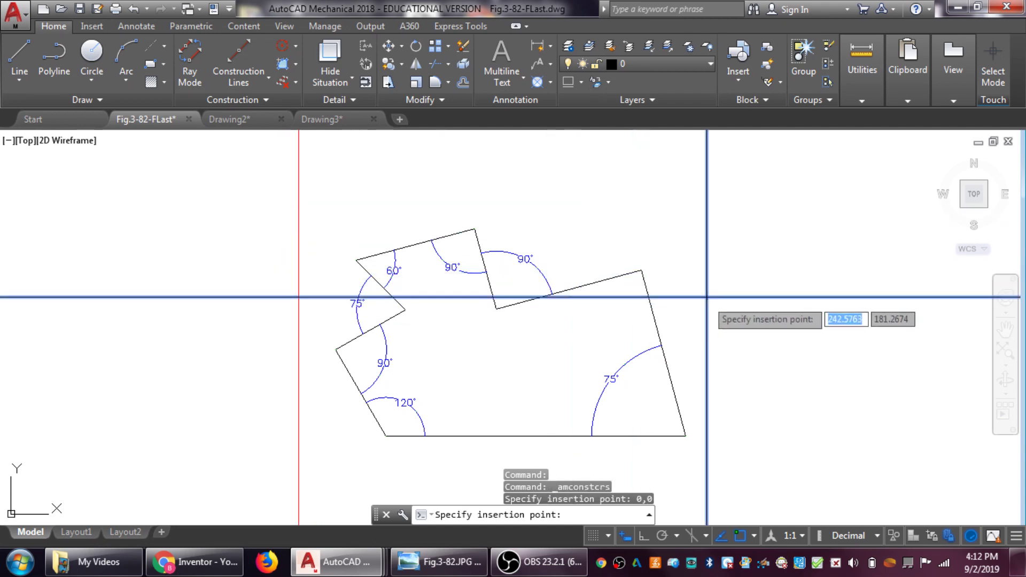
{"action": "key", "text": "Return"}
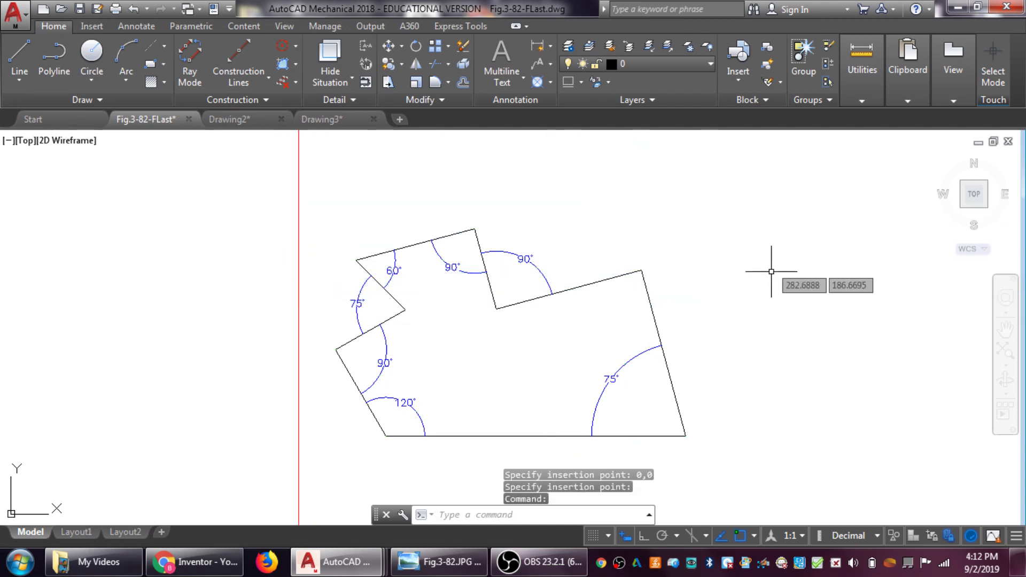
Choose AM_CL from the layer list so new lines draw in red
{"action": "left_click", "coordinate": [695, 62]}
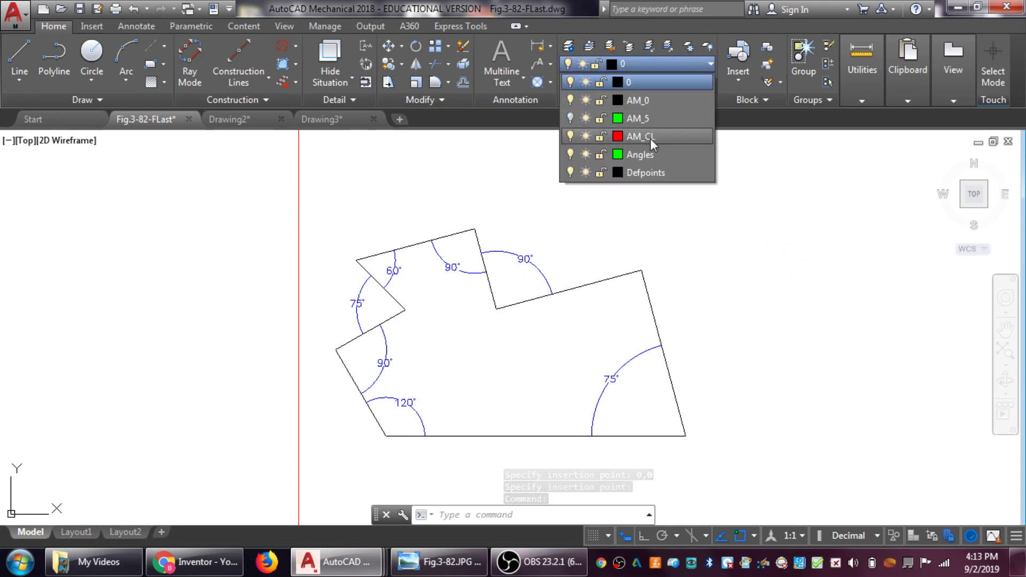
{"action": "left_click", "coordinate": [650, 139]}
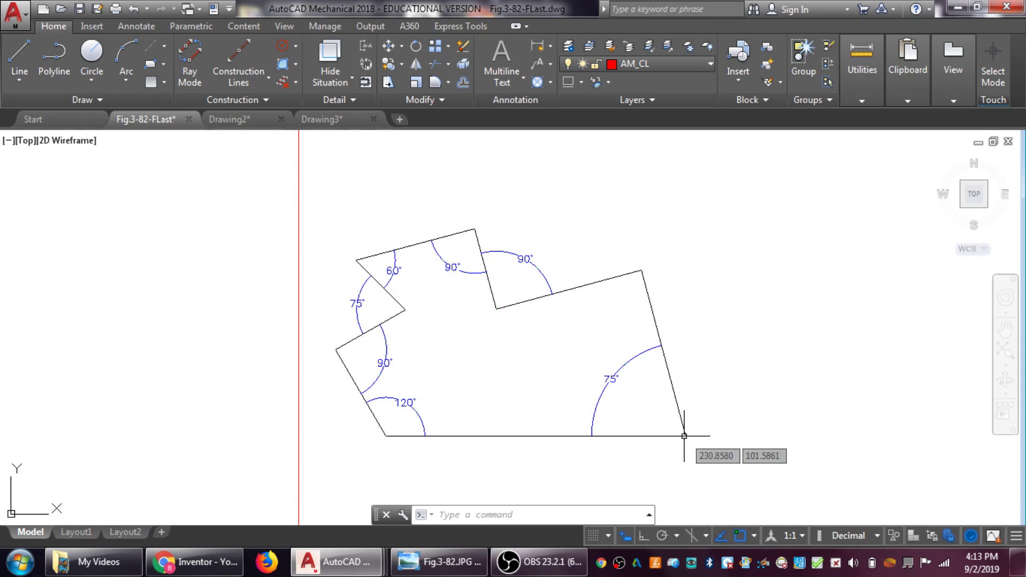
{"action": "right_click", "coordinate": [678, 431]}
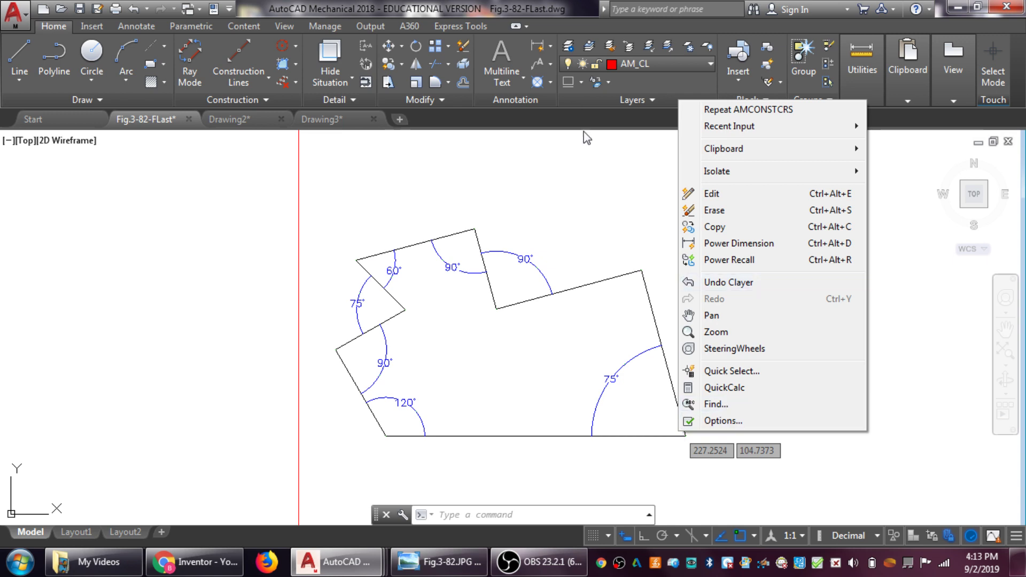
{"action": "left_click", "coordinate": [589, 152]}
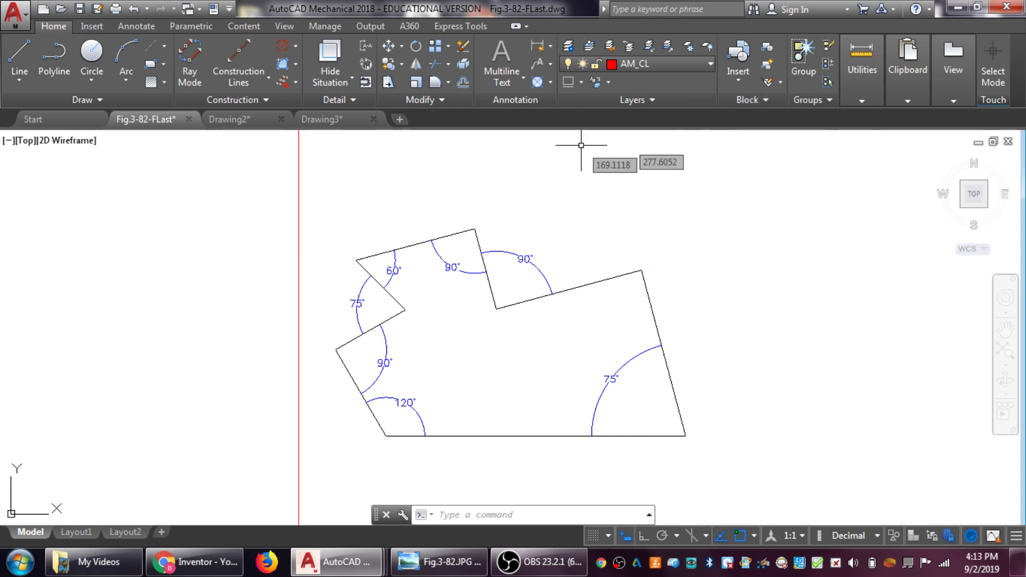
With Ortho on, draw horizontal lines from the outline's left corner and the notch's inner corner
{"action": "left_click", "coordinate": [641, 536]}
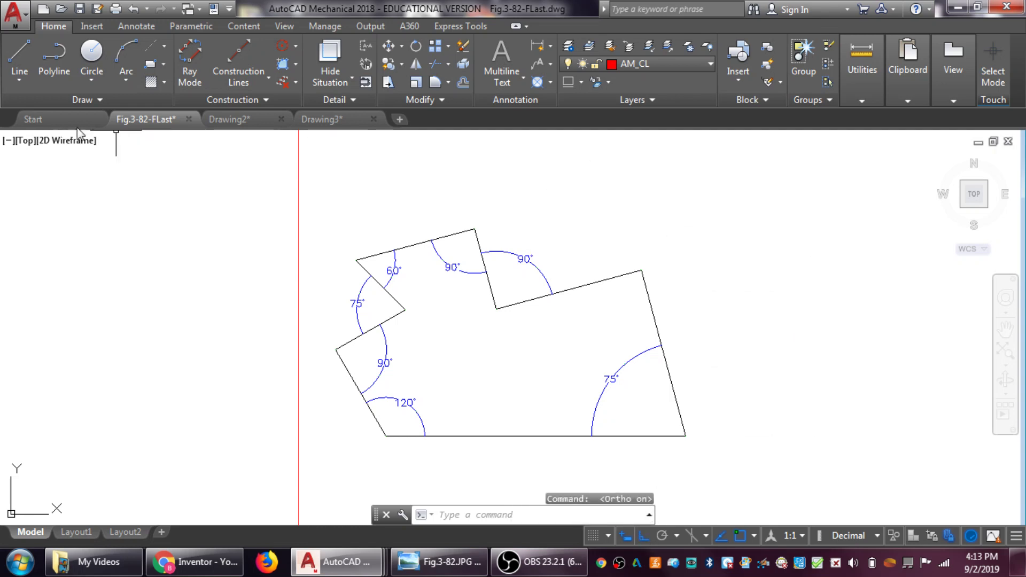
{"action": "left_click", "coordinate": [19, 54]}
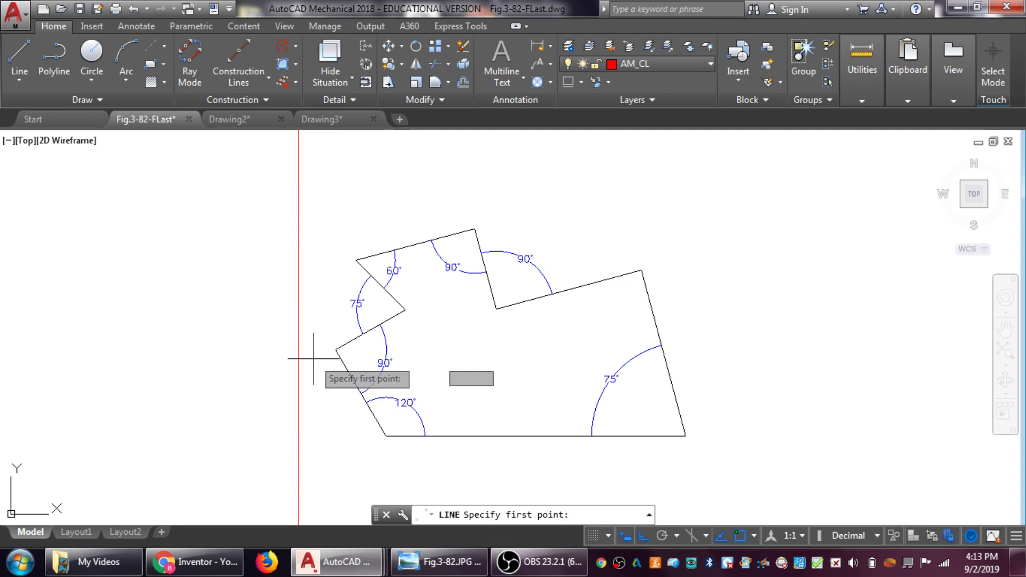
{"action": "left_click", "coordinate": [336, 350]}
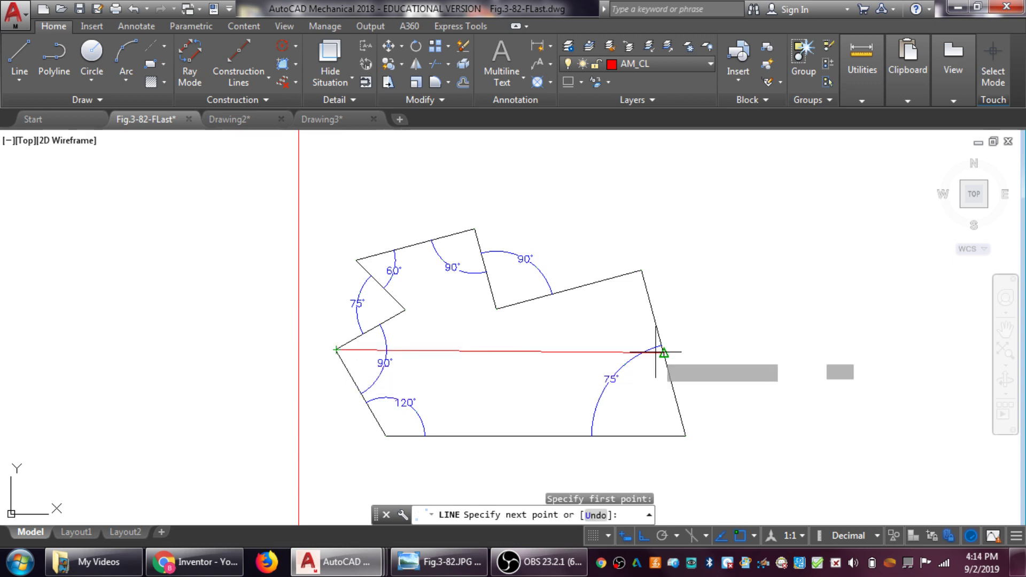
{"action": "left_click", "coordinate": [751, 349]}
{"action": "right_click", "coordinate": [694, 228]}
{"action": "left_click", "coordinate": [743, 236]}
{"action": "right_click", "coordinate": [638, 178]}
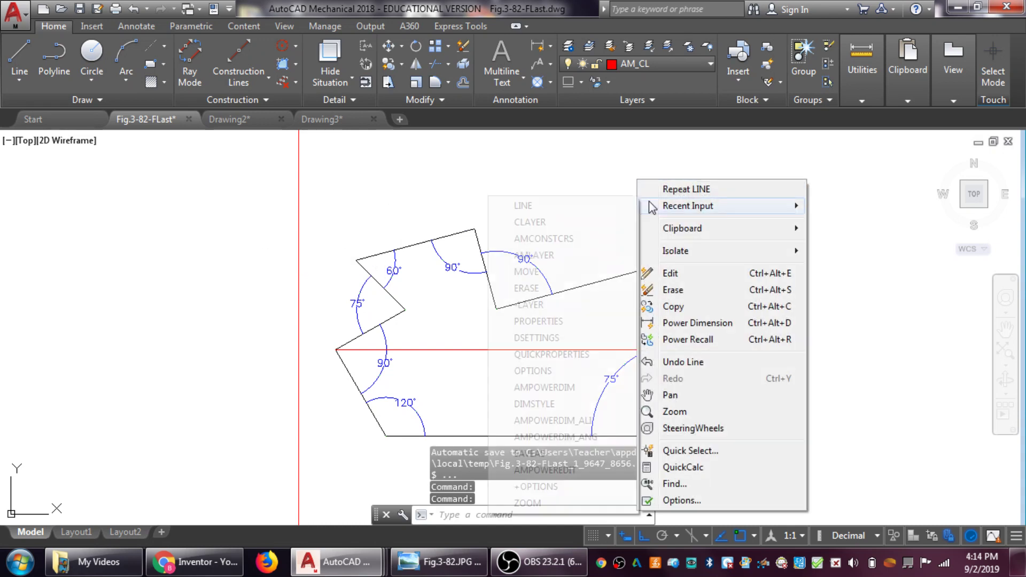
{"action": "left_click", "coordinate": [687, 188]}
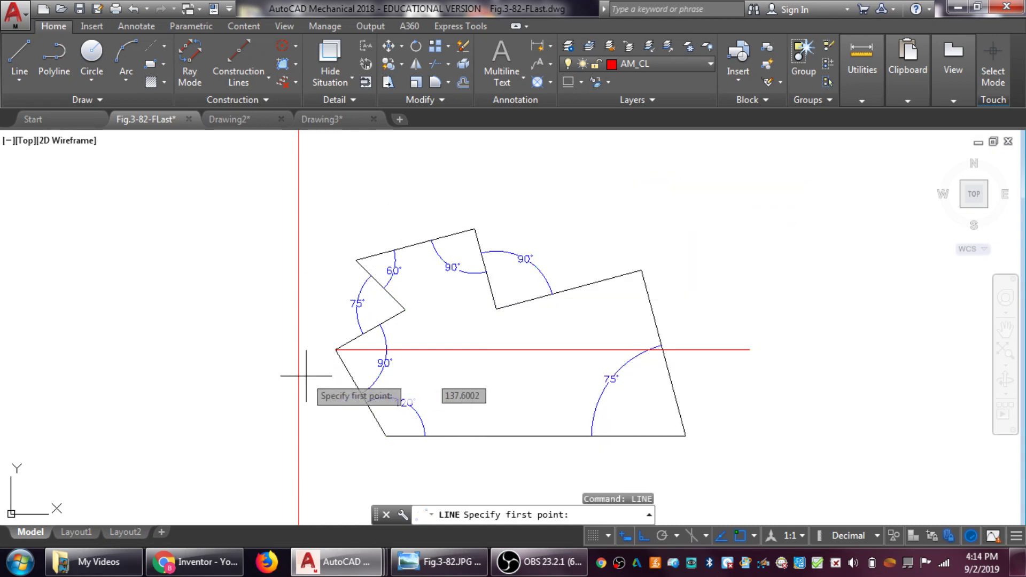
{"action": "left_click", "coordinate": [405, 309]}
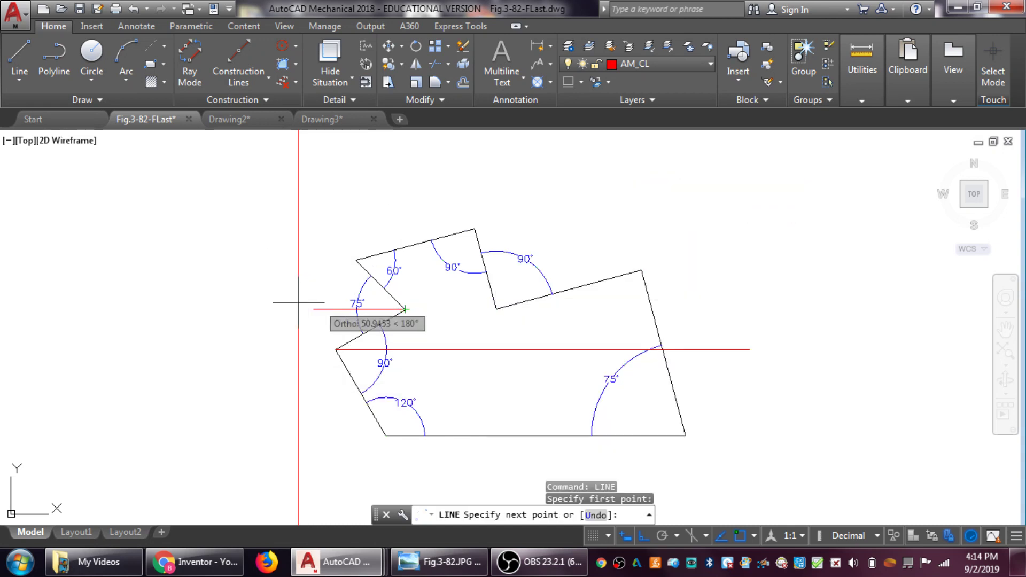
{"action": "left_click", "coordinate": [251, 293]}
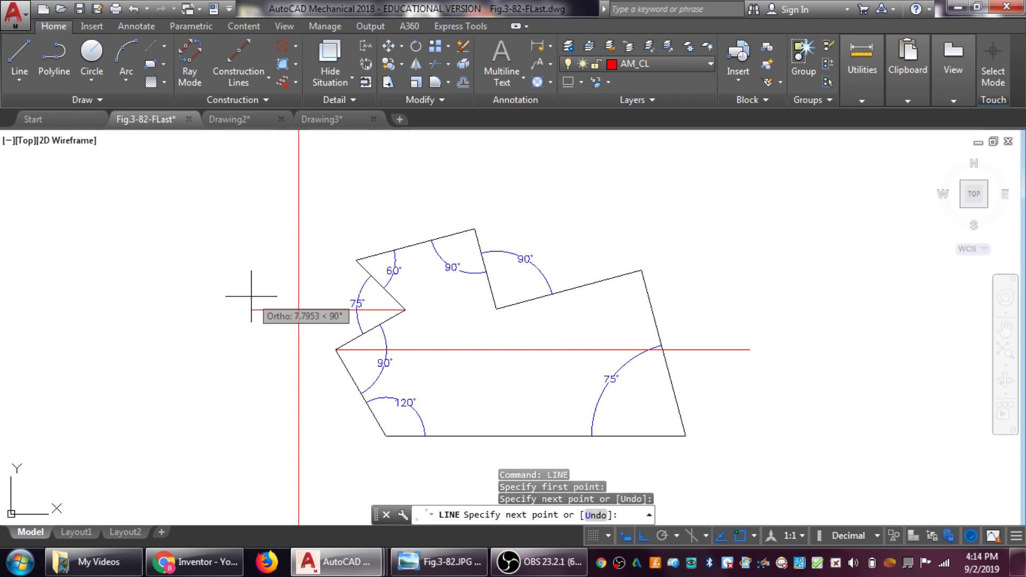
{"action": "right_click", "coordinate": [259, 284]}
{"action": "left_click", "coordinate": [339, 291]}
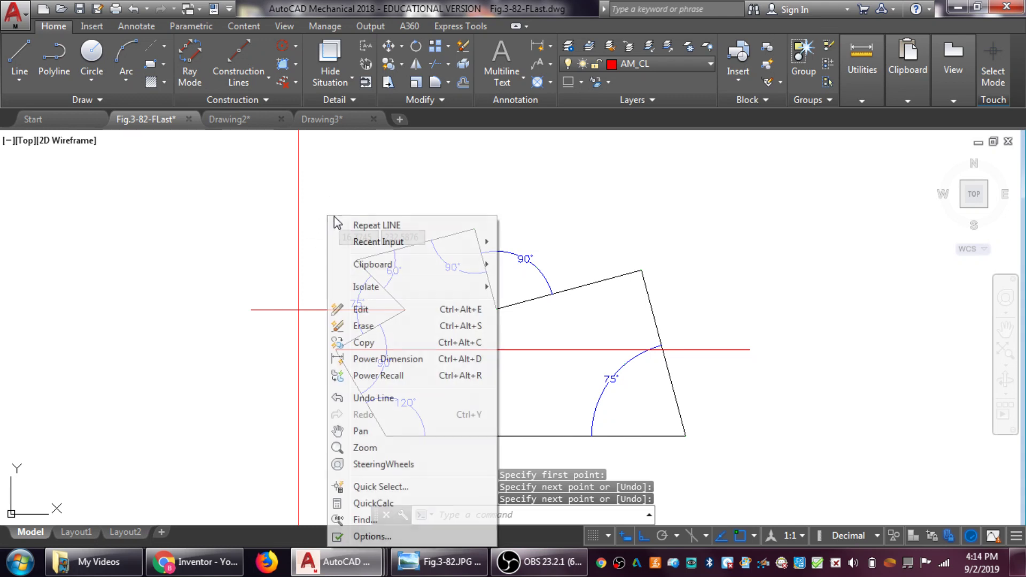
Draw rightward horizontal lines from the outline's upper-left corner and its top vertex
{"action": "right_click", "coordinate": [328, 217]}
{"action": "left_click", "coordinate": [356, 228]}
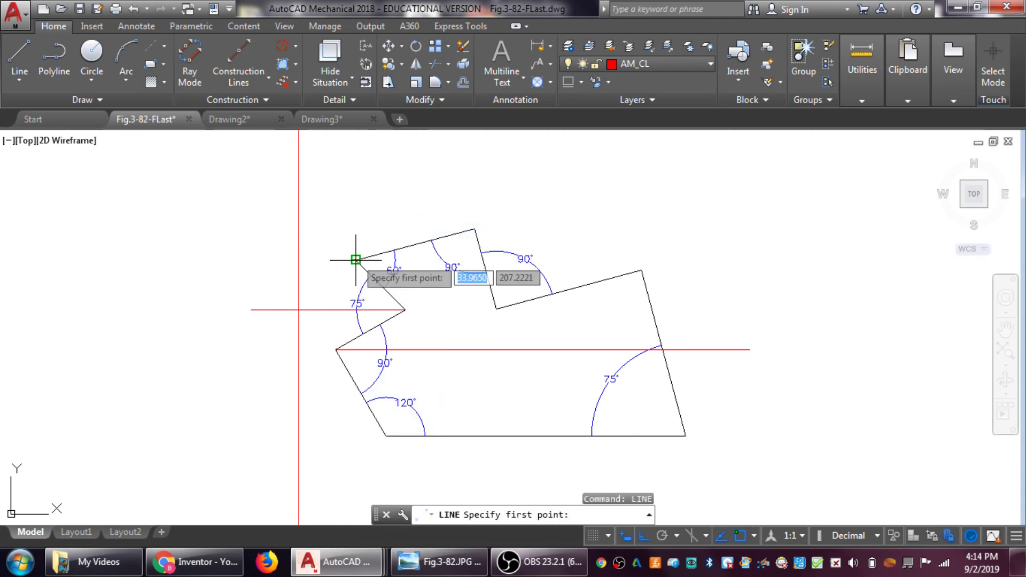
{"action": "left_click", "coordinate": [356, 260]}
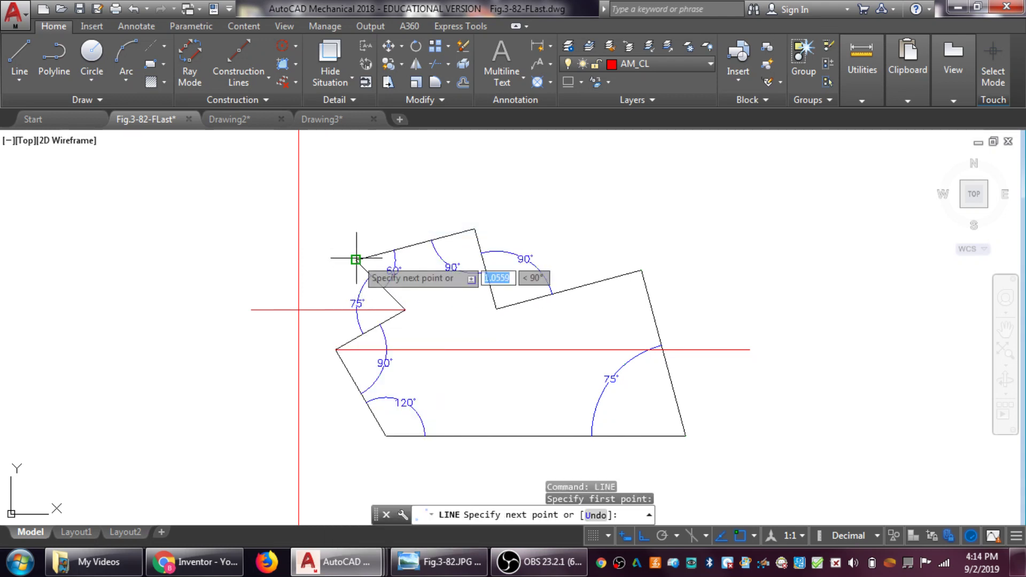
{"action": "left_click", "coordinate": [784, 259]}
{"action": "right_click", "coordinate": [753, 143]}
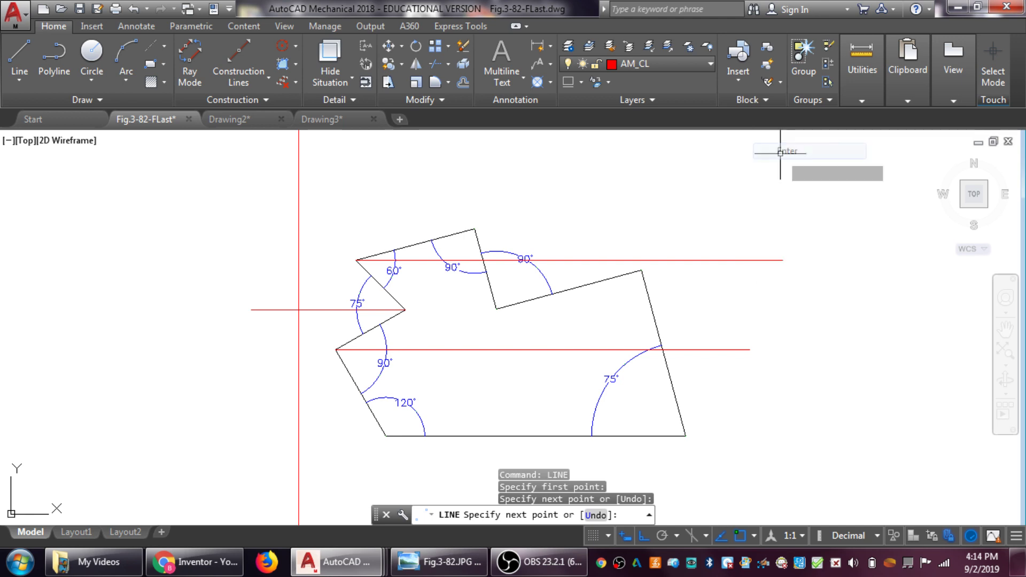
{"action": "left_click", "coordinate": [782, 151]}
{"action": "right_click", "coordinate": [628, 187]}
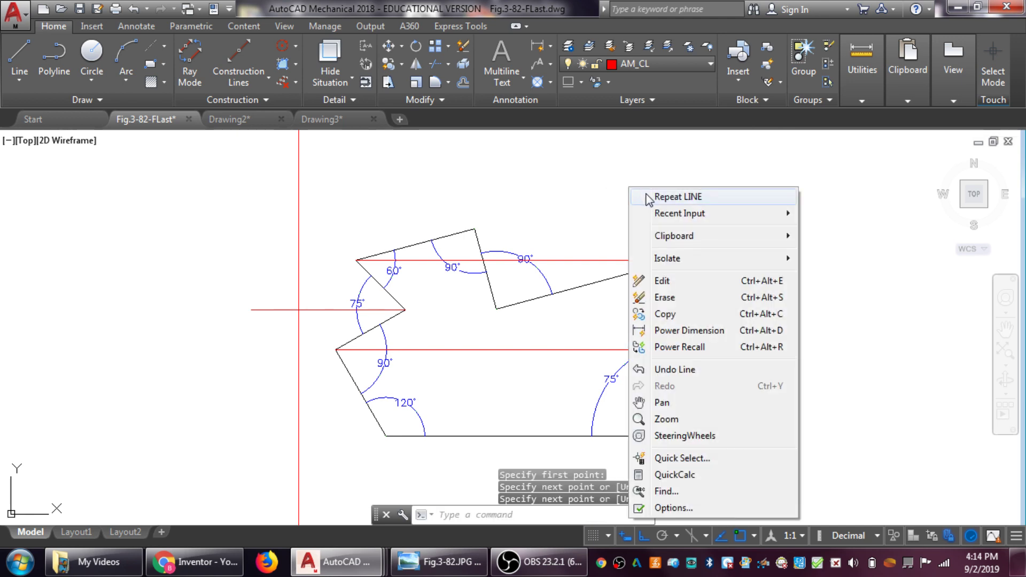
{"action": "left_click", "coordinate": [678, 197]}
{"action": "left_click", "coordinate": [475, 228]}
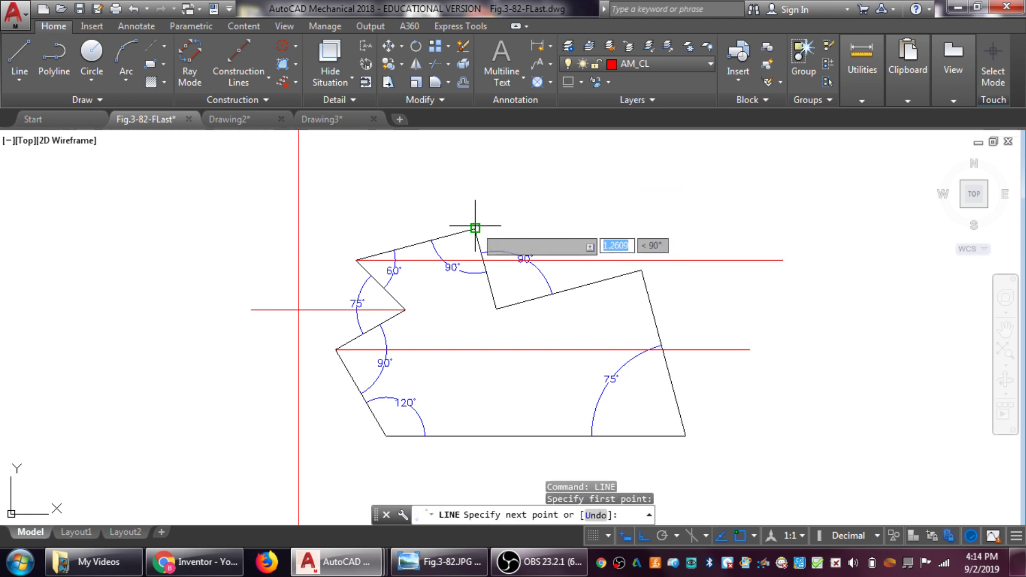
{"action": "left_click", "coordinate": [664, 235]}
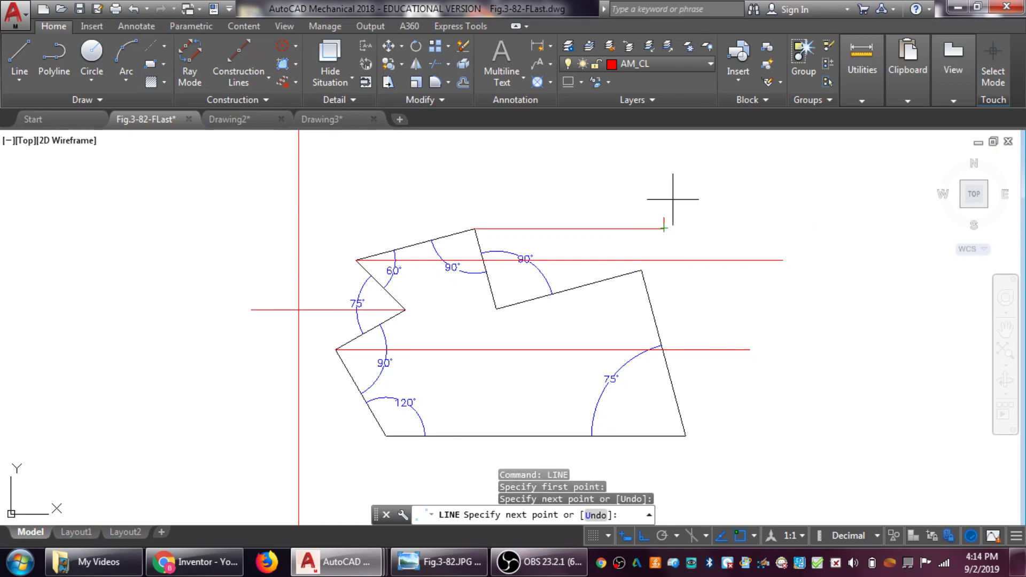
{"action": "right_click", "coordinate": [664, 187]}
{"action": "left_click", "coordinate": [693, 197]}
Draw rightward horizontal lines from the step's inner corner and the upper-right corner
{"action": "right_click", "coordinate": [726, 205]}
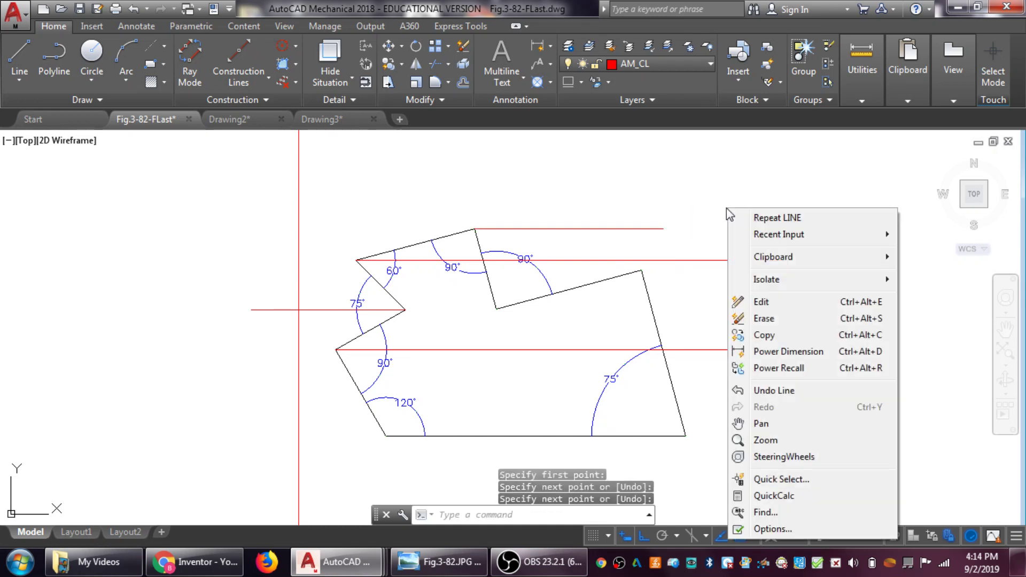
{"action": "left_click", "coordinate": [736, 217]}
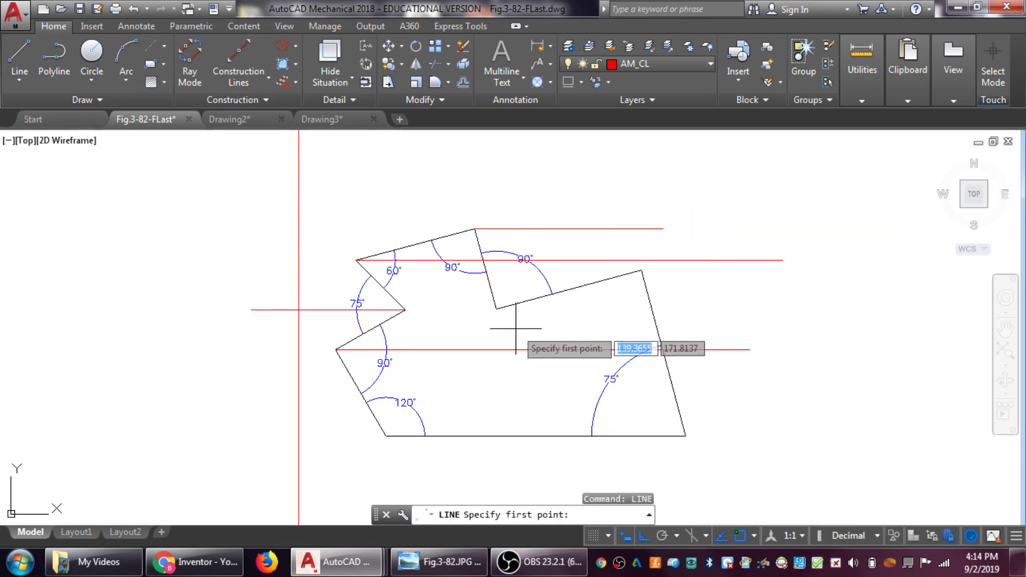
{"action": "left_click", "coordinate": [497, 308]}
{"action": "left_click", "coordinate": [752, 324]}
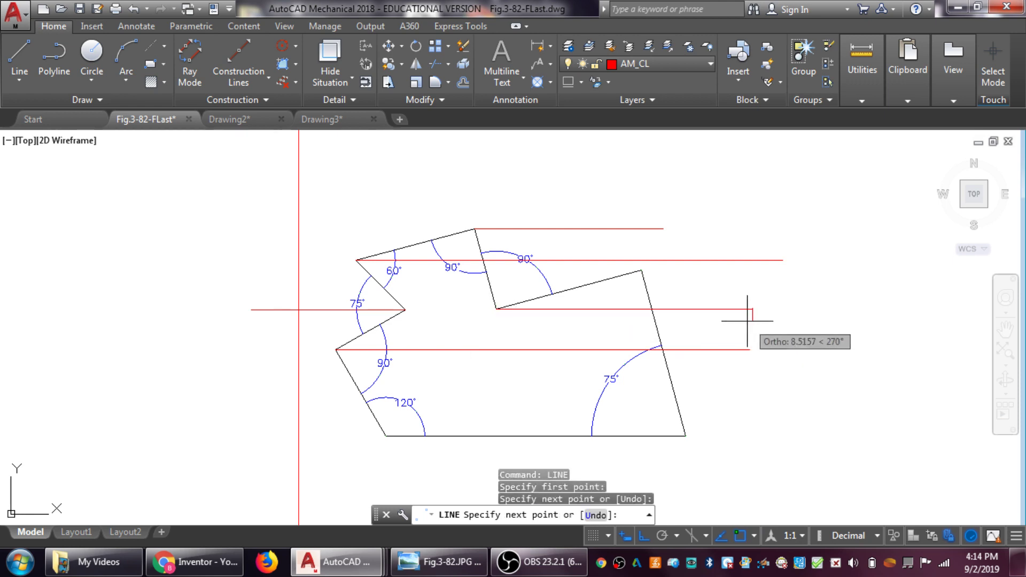
{"action": "right_click", "coordinate": [748, 319]}
{"action": "left_click", "coordinate": [779, 330]}
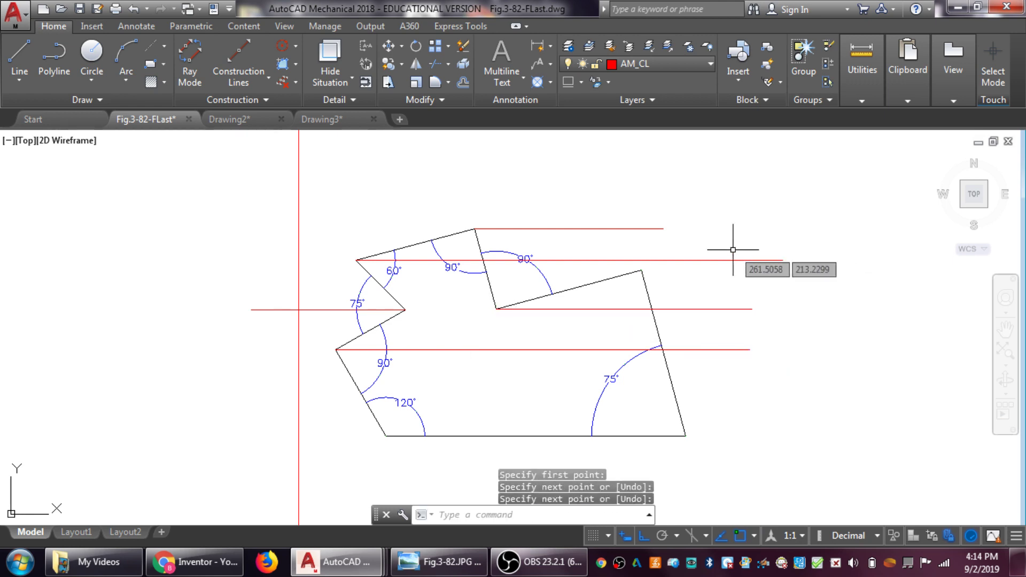
{"action": "right_click", "coordinate": [728, 279]}
{"action": "left_click", "coordinate": [741, 229]}
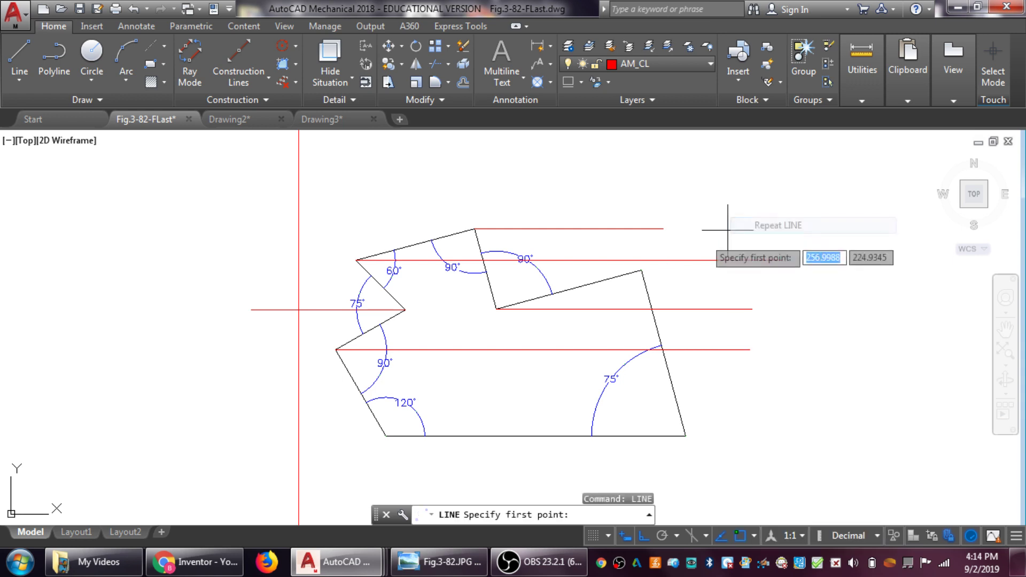
{"action": "left_click", "coordinate": [641, 270]}
{"action": "left_click", "coordinate": [753, 278]}
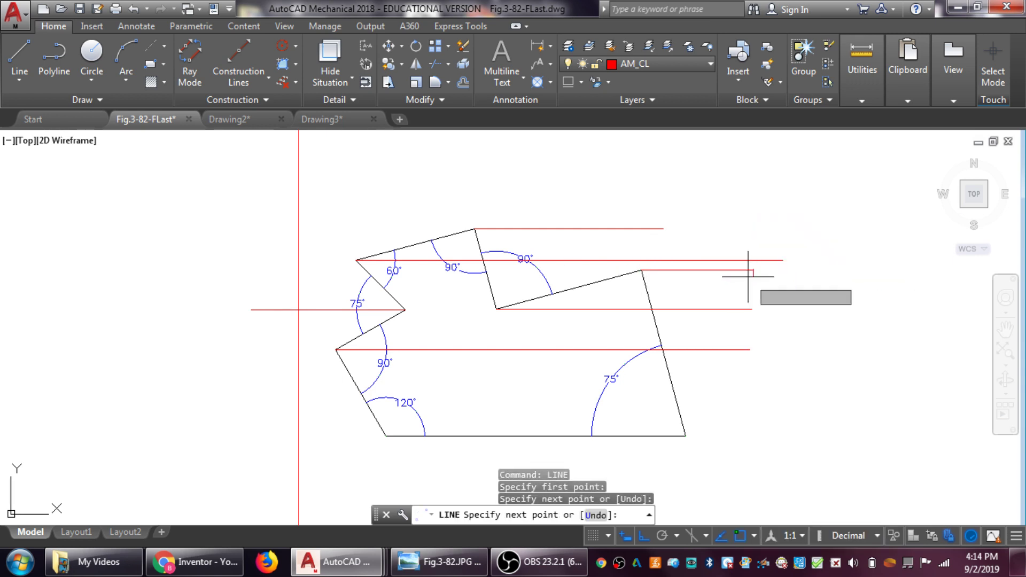
{"action": "right_click", "coordinate": [819, 288]}
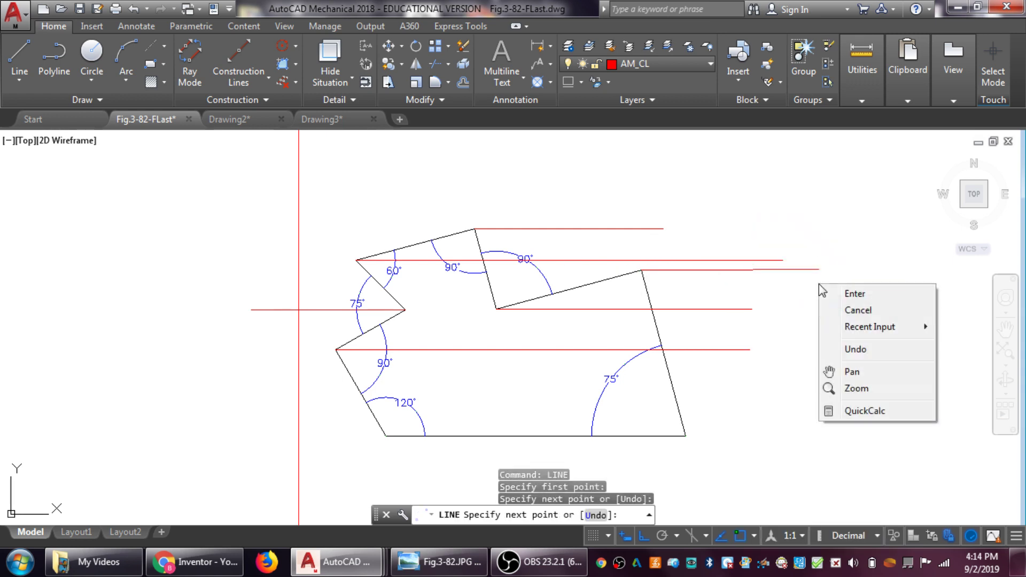
{"action": "left_click", "coordinate": [854, 294]}
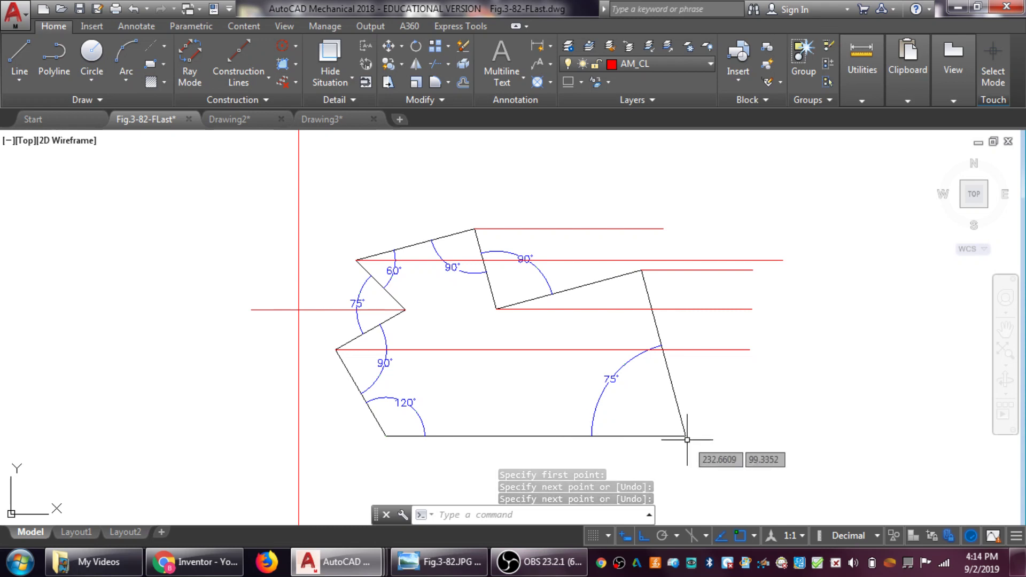
Pan and zoom in on the outline's lower-left 120° corner
{"action": "mouse_move", "coordinate": [312, 453]}
{"action": "middle_mouse_down"}
{"action": "mouse_move", "coordinate": [516, 348]}
{"action": "mouse_move", "coordinate": [577, 343]}
{"action": "middle_mouse_up"}
{"action": "scroll", "coordinate": [527, 339], "scroll_direction": "down", "scroll_amount": 3}
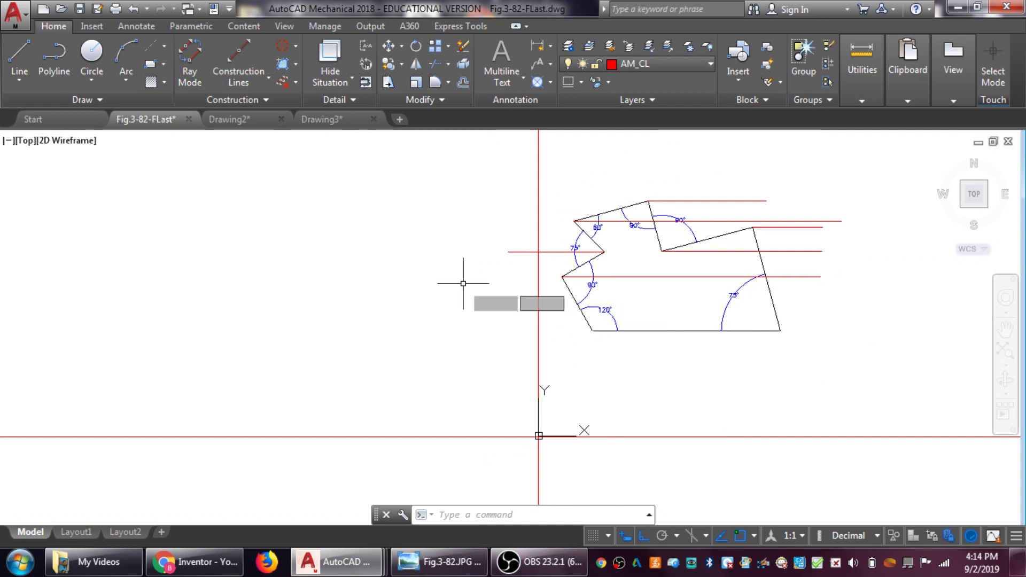
{"action": "scroll", "coordinate": [561, 439], "scroll_direction": "up", "scroll_amount": 2}
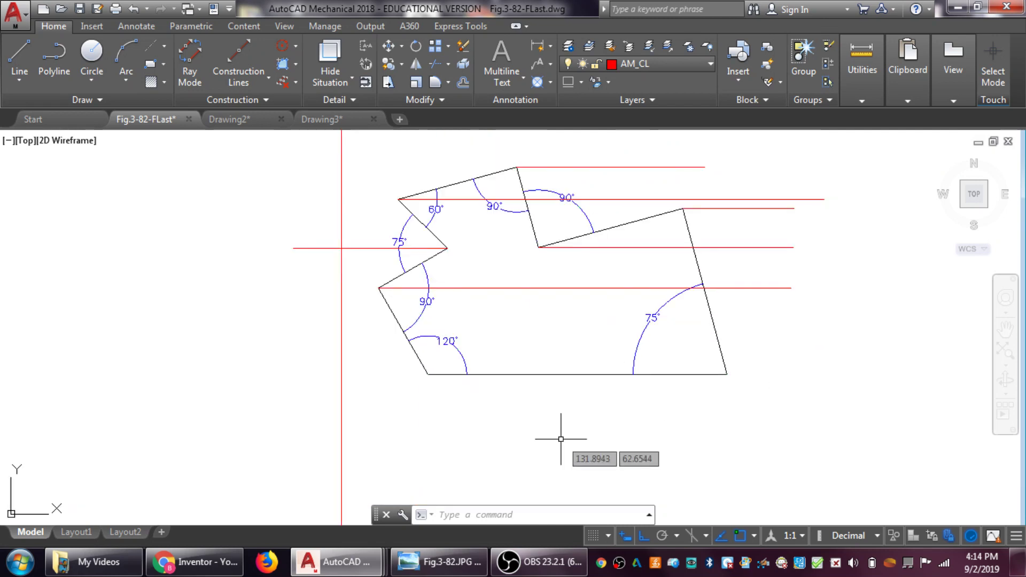
{"action": "scroll", "coordinate": [468, 387], "scroll_direction": "up", "scroll_amount": 2}
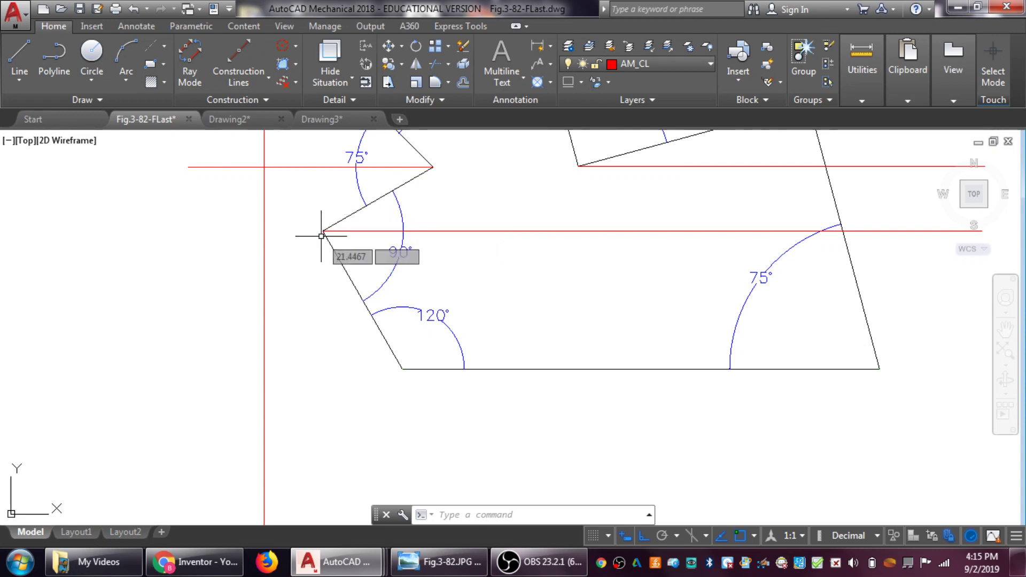
Draw a line from the 120° bottom-left corner leftward past the vertical construction line
{"action": "left_click", "coordinate": [17, 58]}
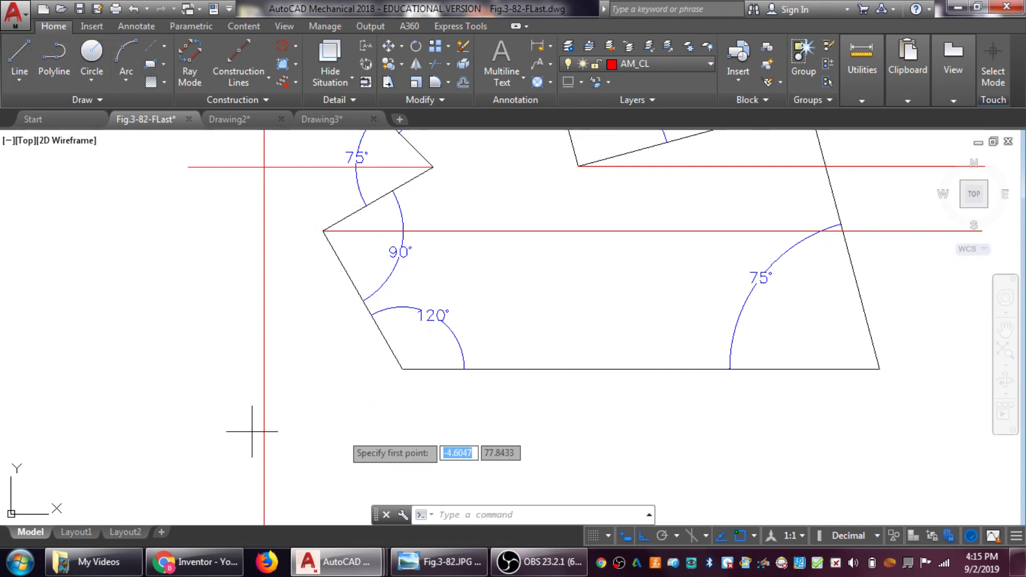
{"action": "left_click", "coordinate": [400, 368]}
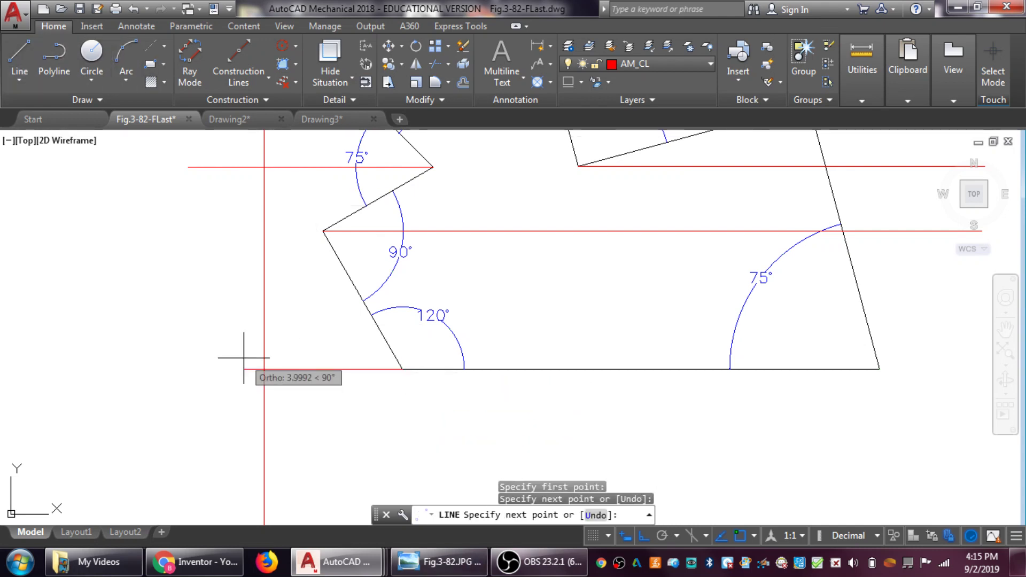
{"action": "right_click", "coordinate": [151, 288]}
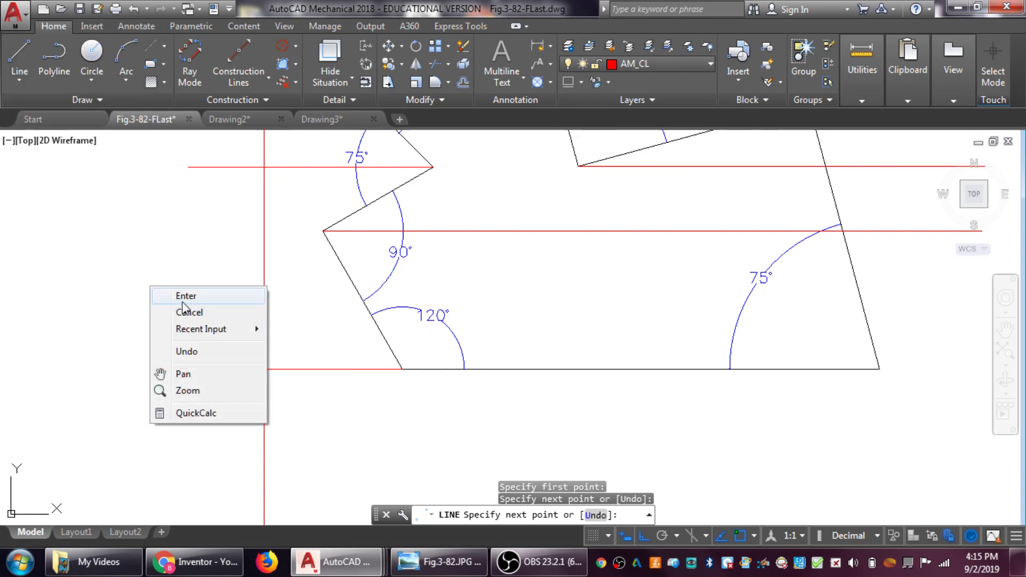
{"action": "left_click", "coordinate": [185, 299]}
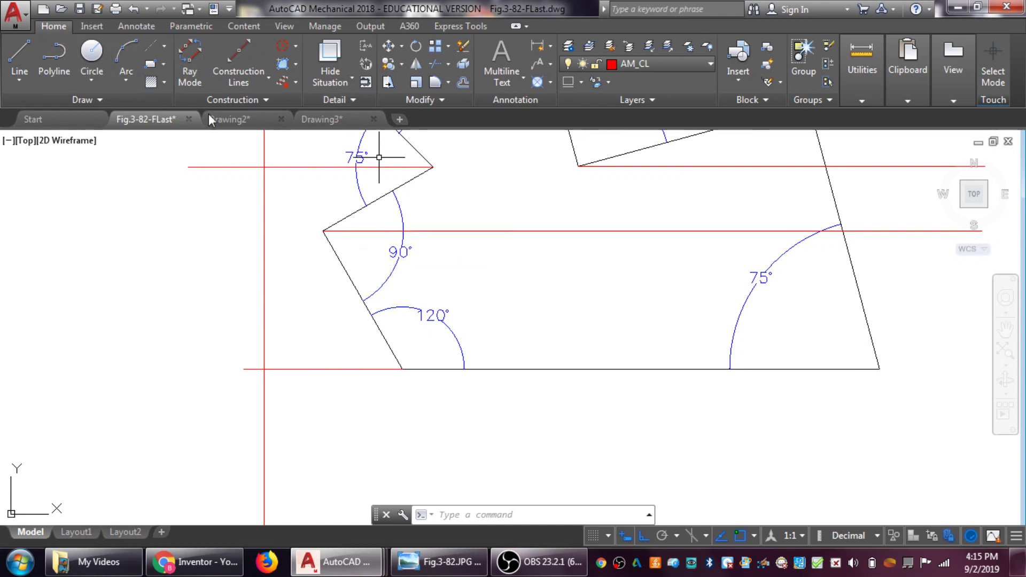
Add a 30° angular dimension between the short slanted edge and the red construction line
{"action": "left_click", "coordinate": [135, 27]}
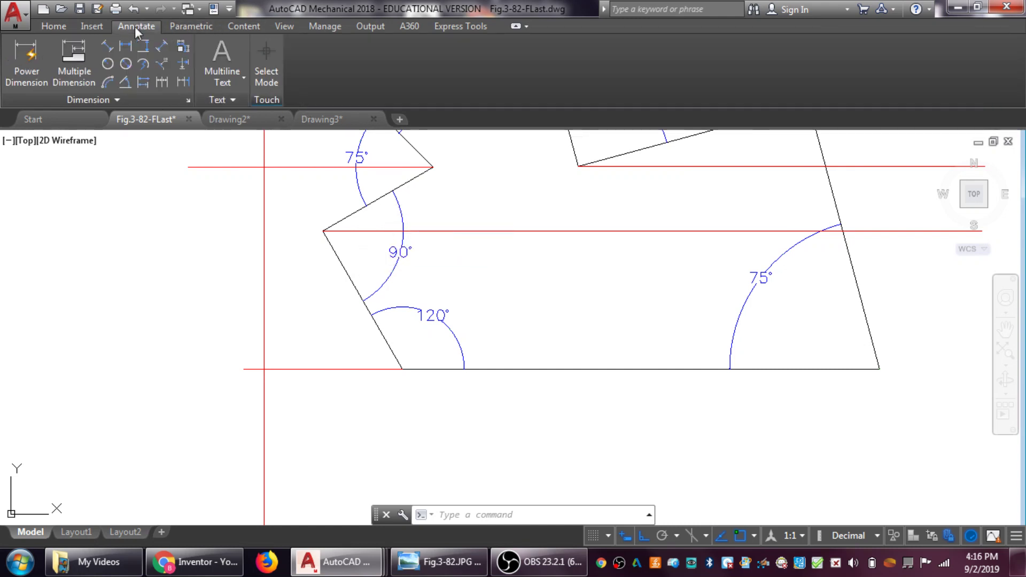
{"action": "left_click", "coordinate": [127, 77]}
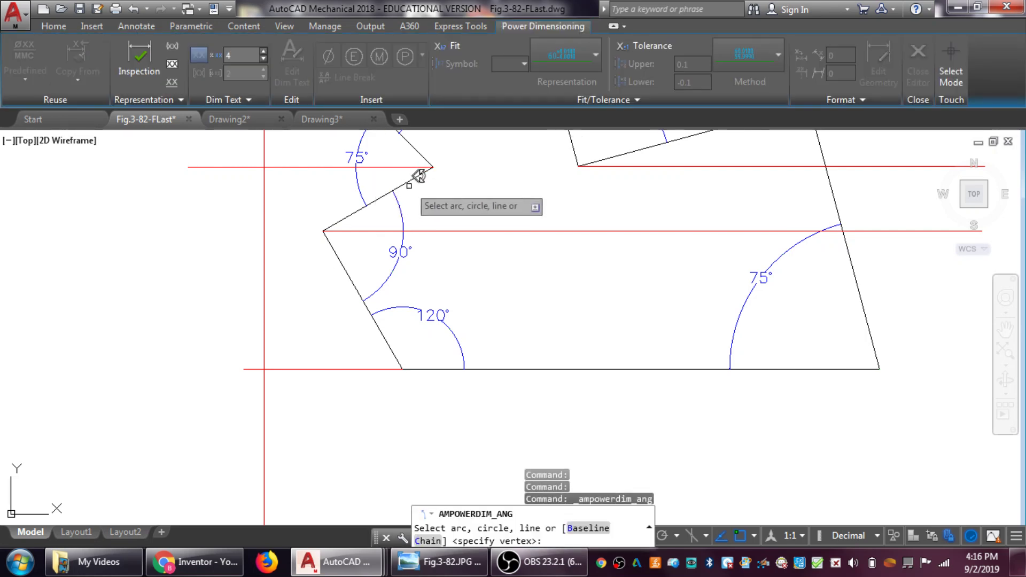
{"action": "left_click", "coordinate": [406, 185]}
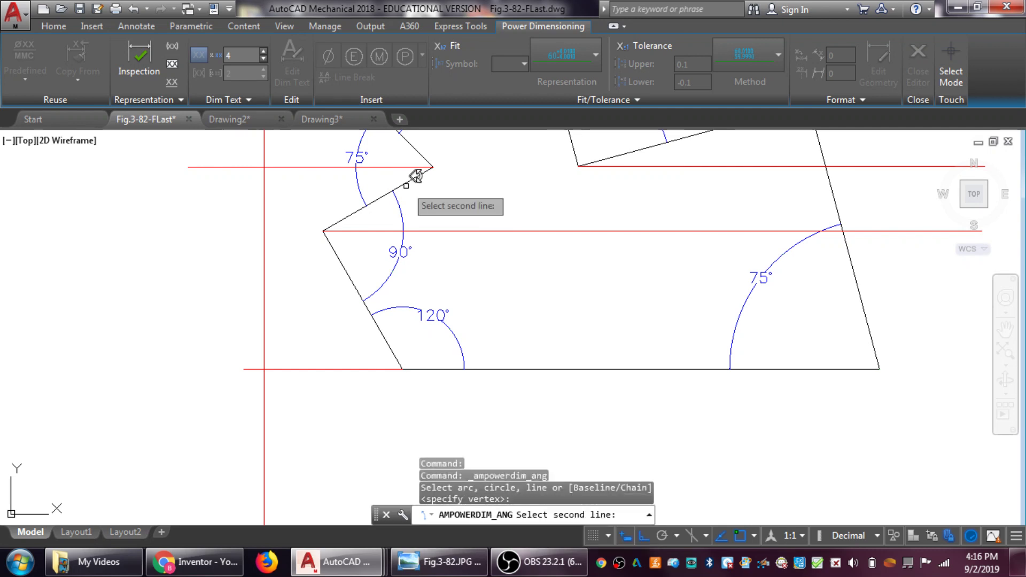
{"action": "left_click", "coordinate": [438, 230]}
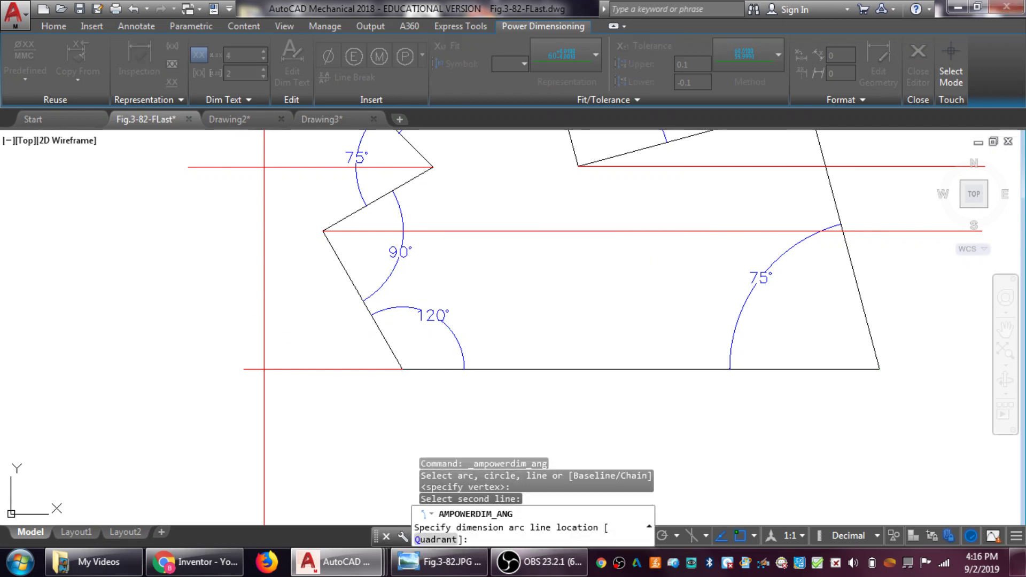
{"action": "left_click", "coordinate": [436, 206]}
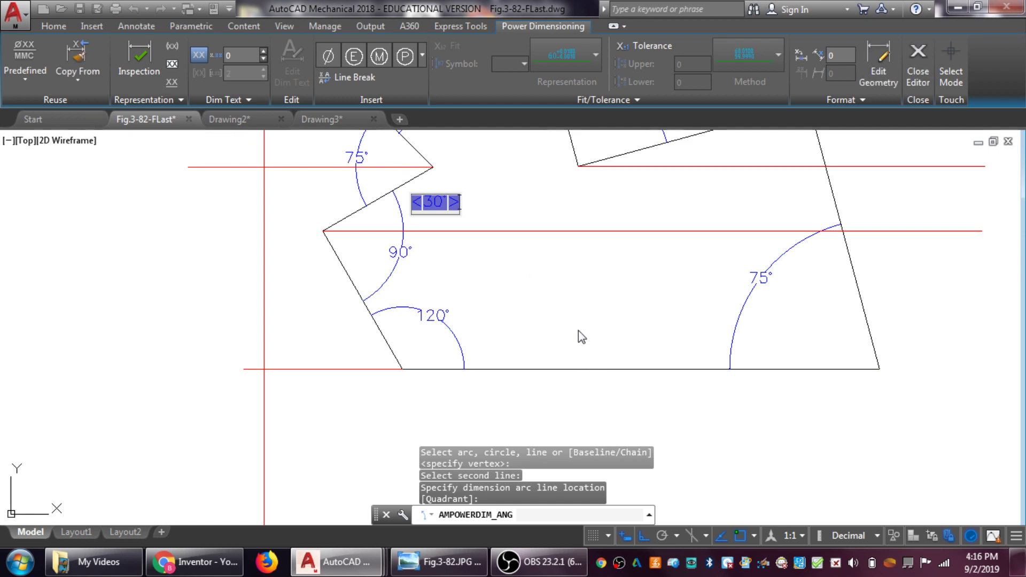
{"action": "scroll", "coordinate": [581, 335], "scroll_direction": "up", "scroll_amount": 2}
{"action": "scroll", "coordinate": [580, 328], "scroll_direction": "down", "scroll_amount": 2}
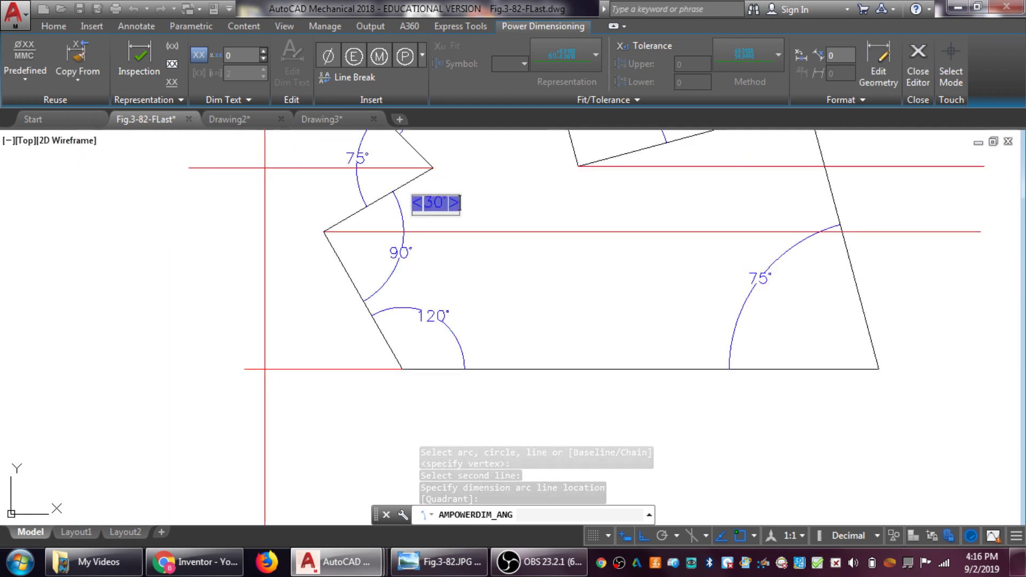
{"action": "key", "text": "Return"}
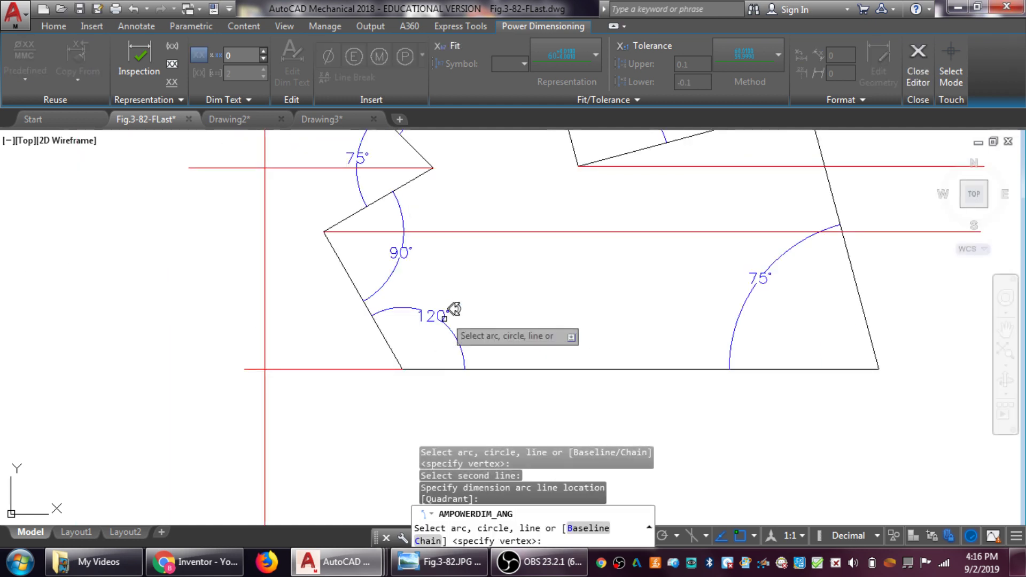
{"action": "middle_click_drag", "start_coordinate": [442, 172], "coordinate": [426, 319]}
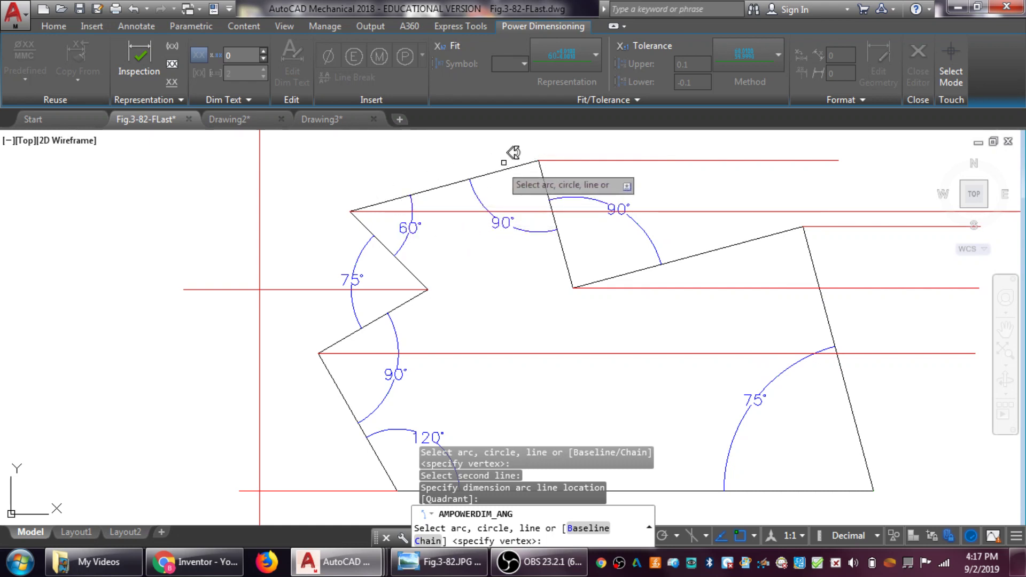
Draw a leftward horizontal line from the top corner, continuing the topmost red line
{"action": "left_click", "coordinate": [53, 25]}
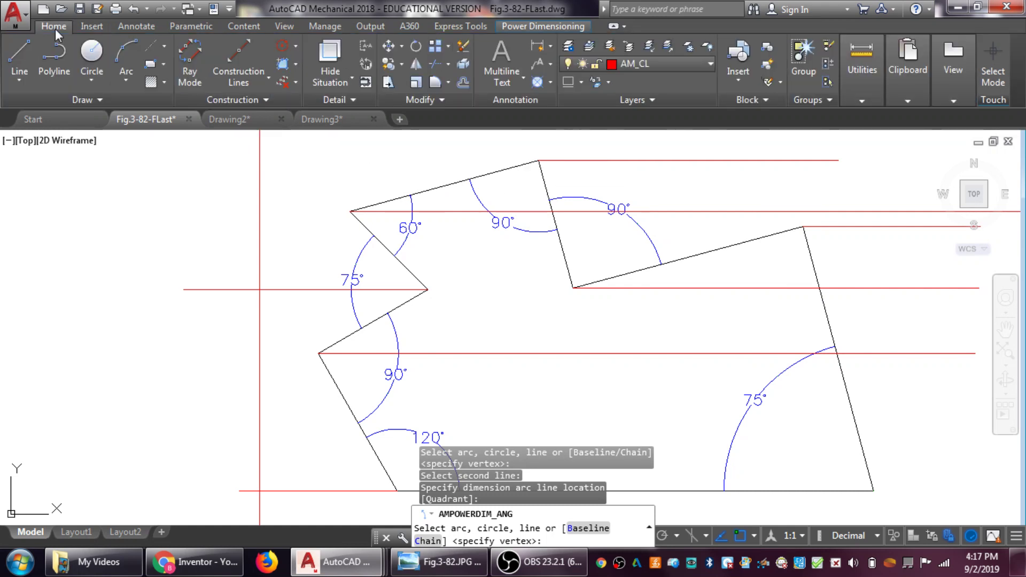
{"action": "left_click", "coordinate": [21, 63]}
{"action": "key", "text": "Escape"}
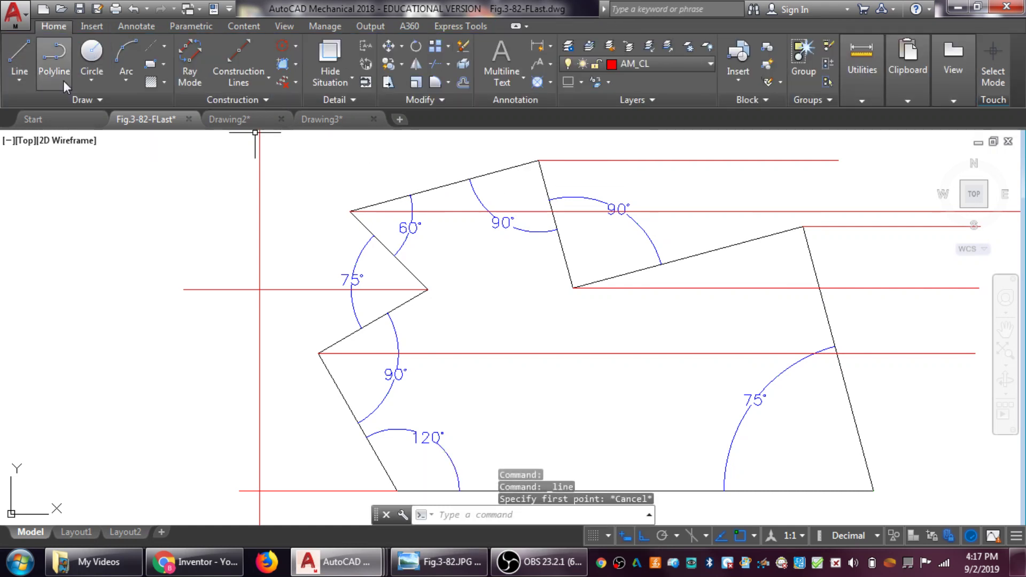
{"action": "left_click", "coordinate": [540, 160]}
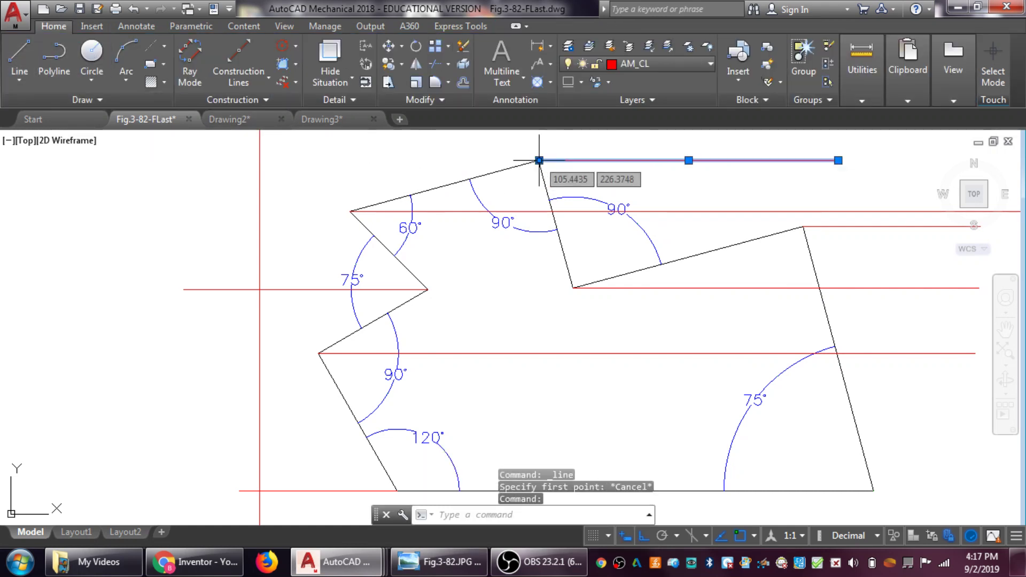
{"action": "left_click", "coordinate": [19, 56]}
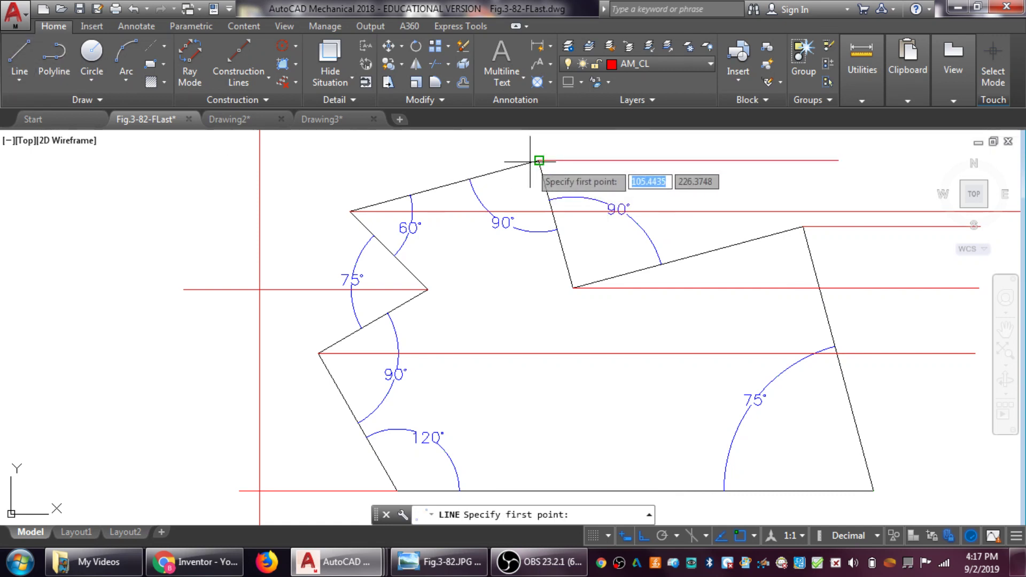
{"action": "left_click", "coordinate": [538, 160]}
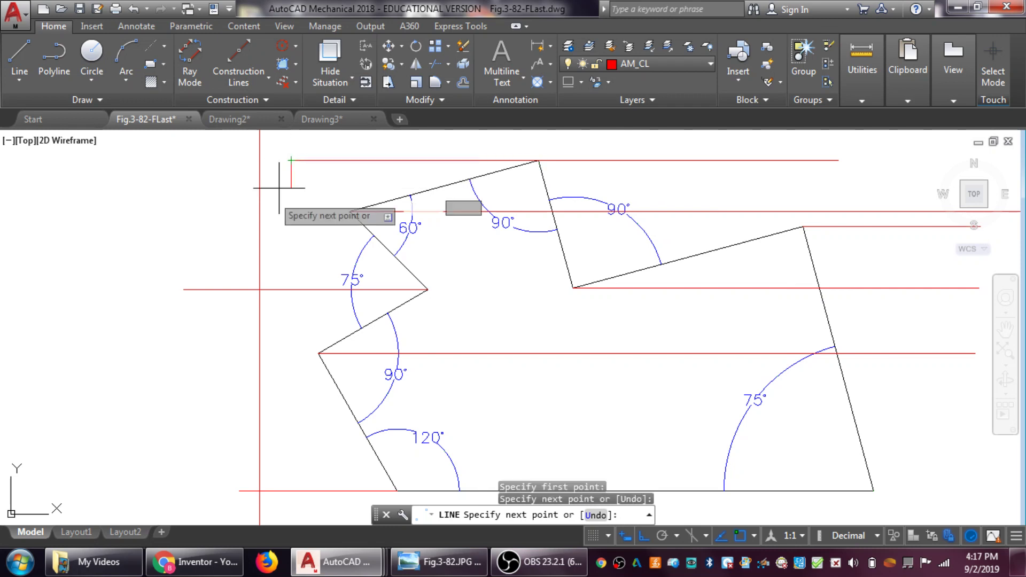
{"action": "right_click", "coordinate": [262, 215]}
{"action": "left_click", "coordinate": [292, 221]}
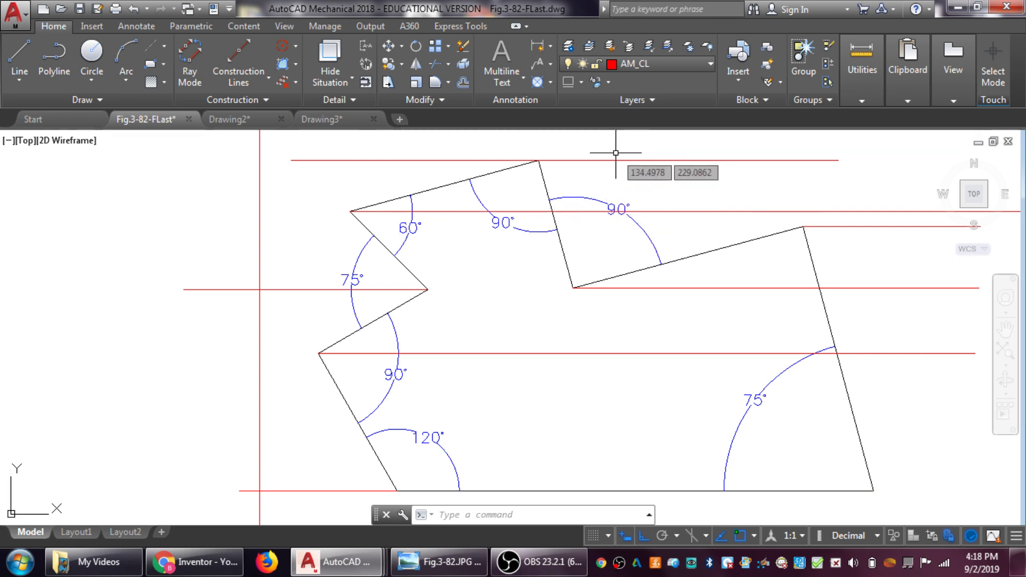
{"action": "right_click", "coordinate": [646, 170]}
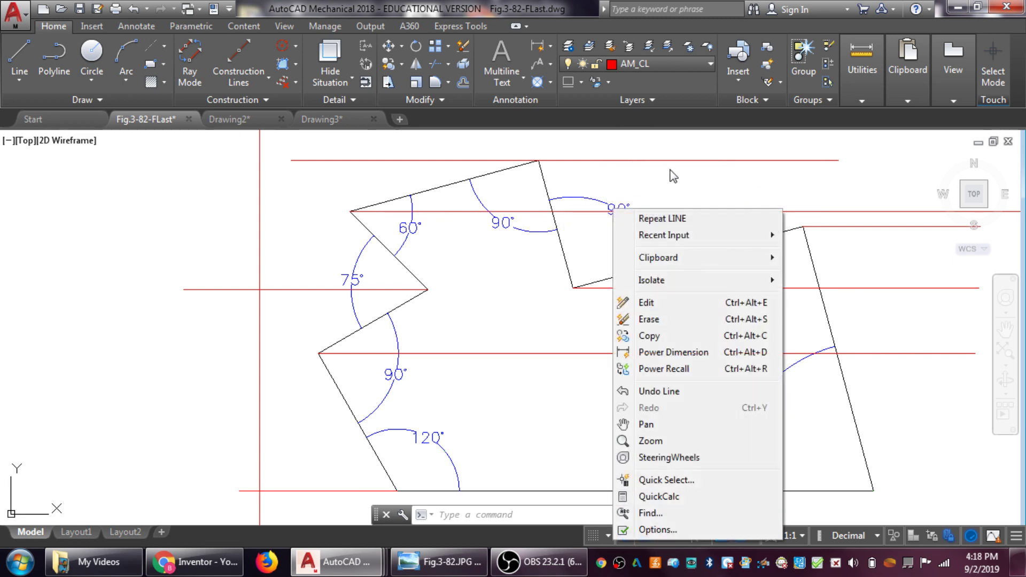
{"action": "left_click", "coordinate": [641, 193]}
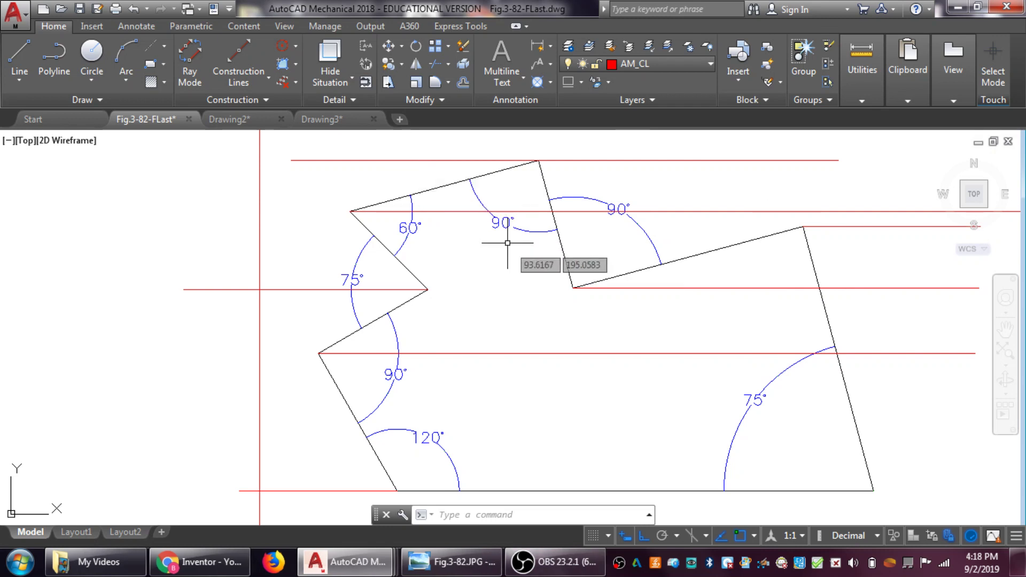
{"action": "left_click", "coordinate": [485, 202]}
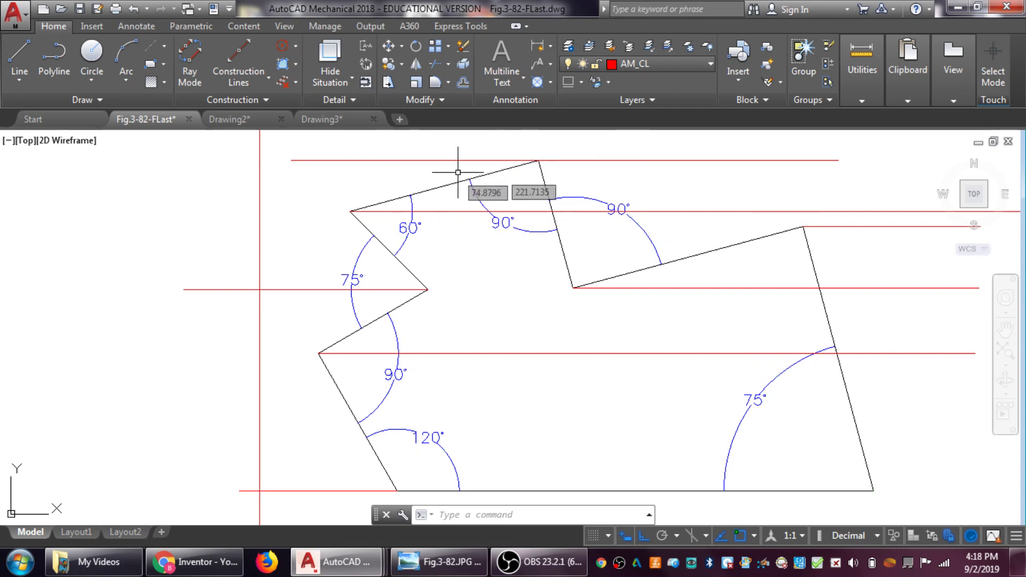